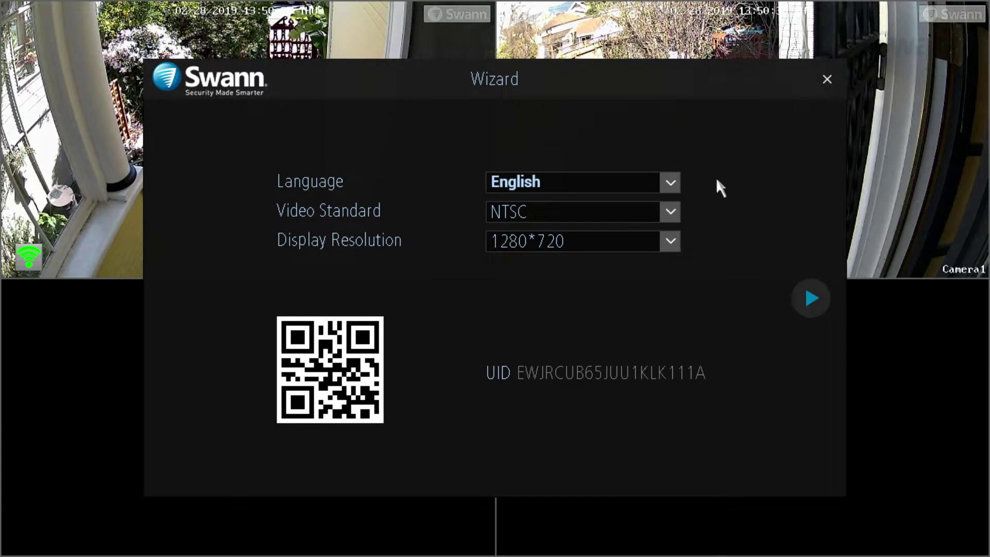
Keep English as the language and NTSC as the video standard.
{"action": "left_click", "coordinate": [669, 185]}
{"action": "left_click", "coordinate": [670, 187]}
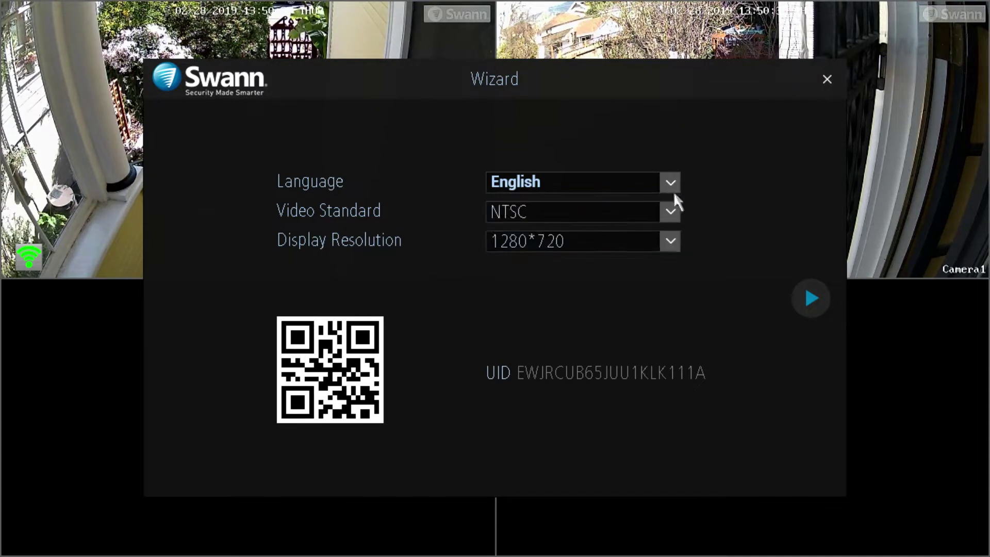
{"action": "left_click", "coordinate": [676, 210]}
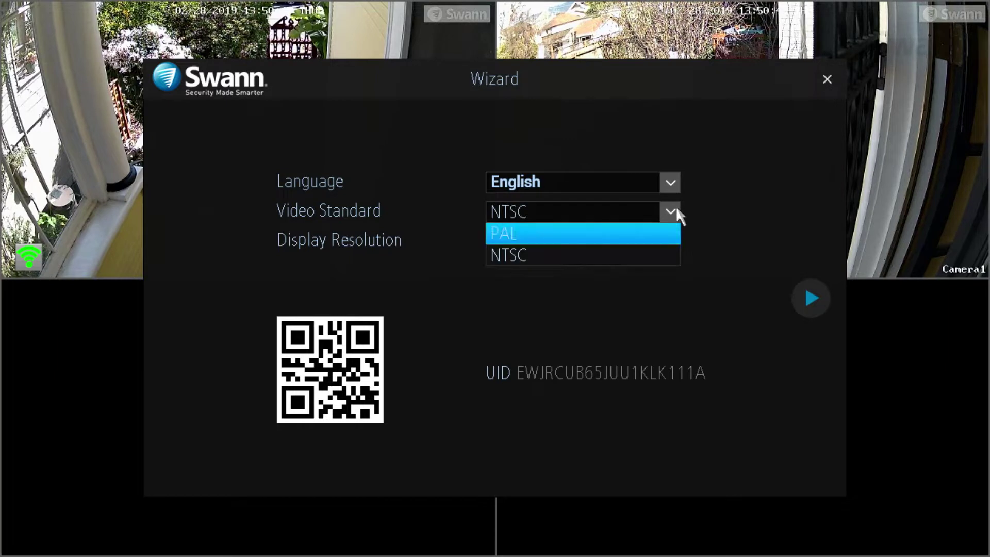
{"action": "left_click", "coordinate": [676, 209]}
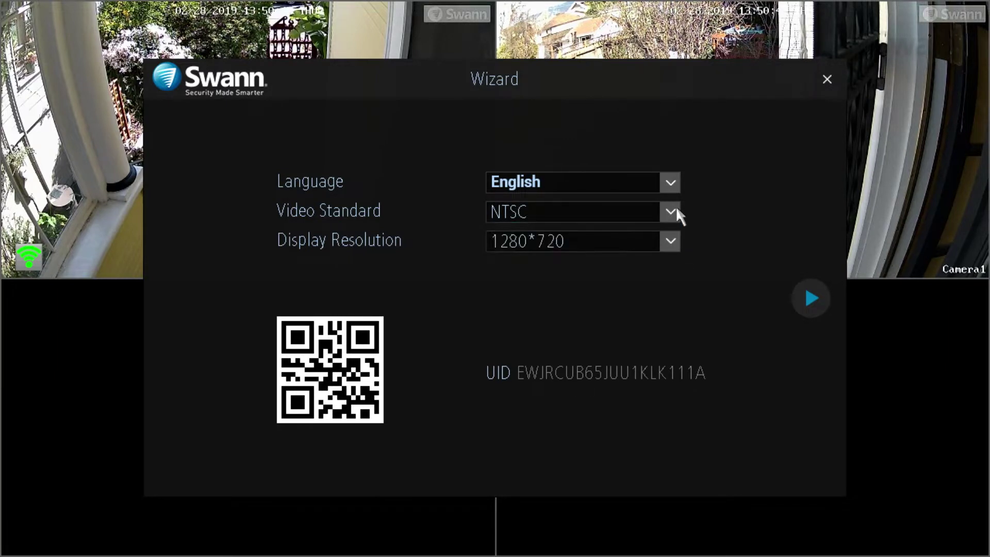
Change the display resolution to 1920*1080, keep it, and continue to the password page.
{"action": "left_click", "coordinate": [672, 244]}
{"action": "scroll", "coordinate": [676, 310], "scroll_direction": "down", "scroll_amount": 1}
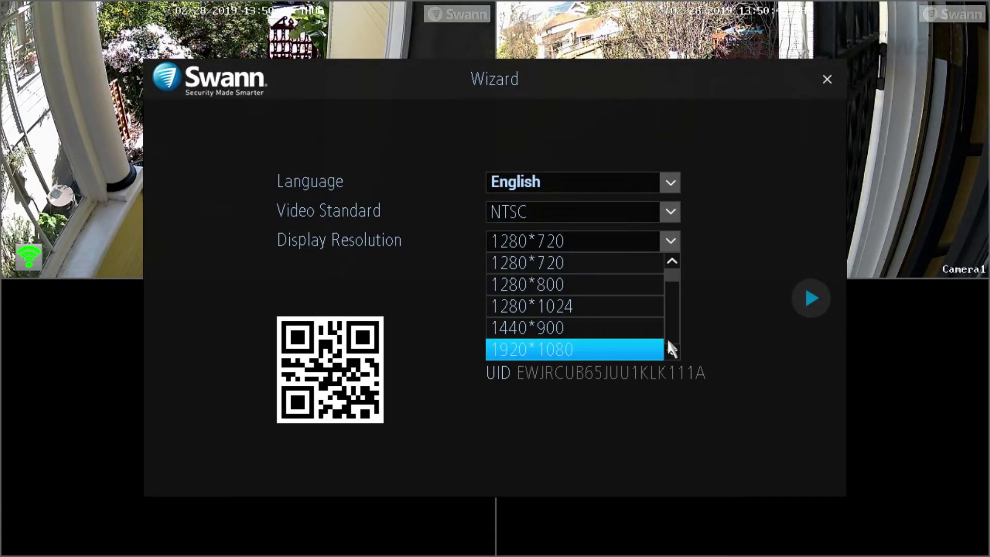
{"action": "left_click", "coordinate": [638, 346]}
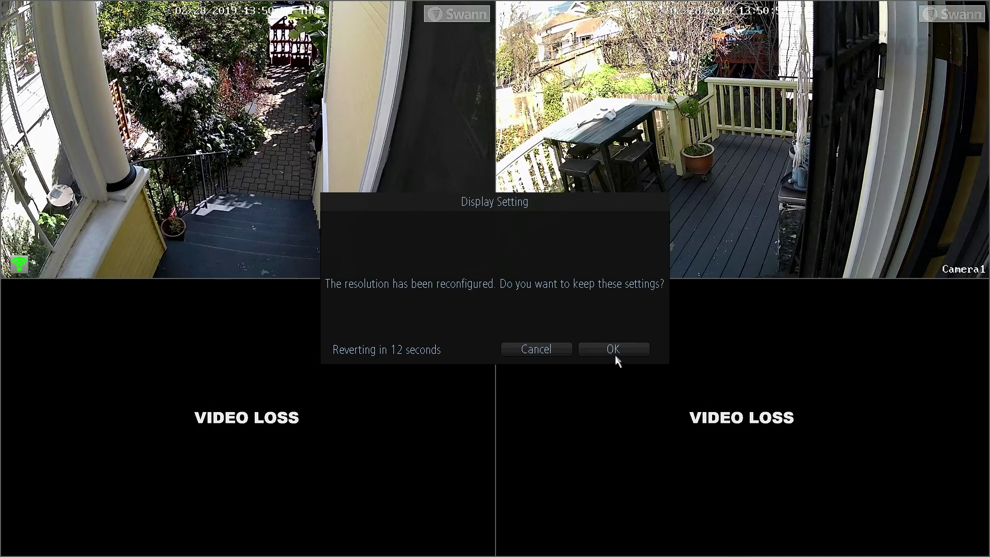
{"action": "left_click", "coordinate": [615, 350]}
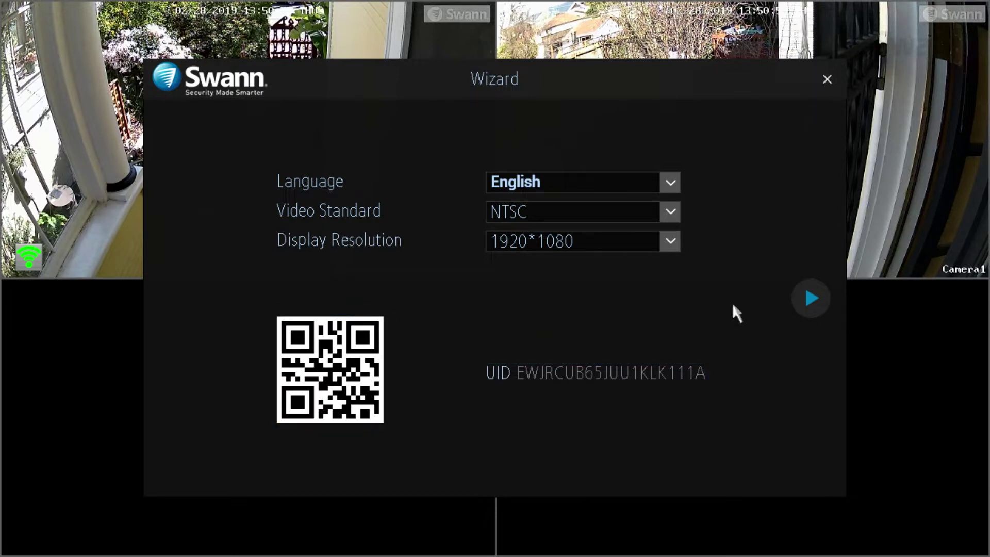
{"action": "left_click", "coordinate": [809, 299]}
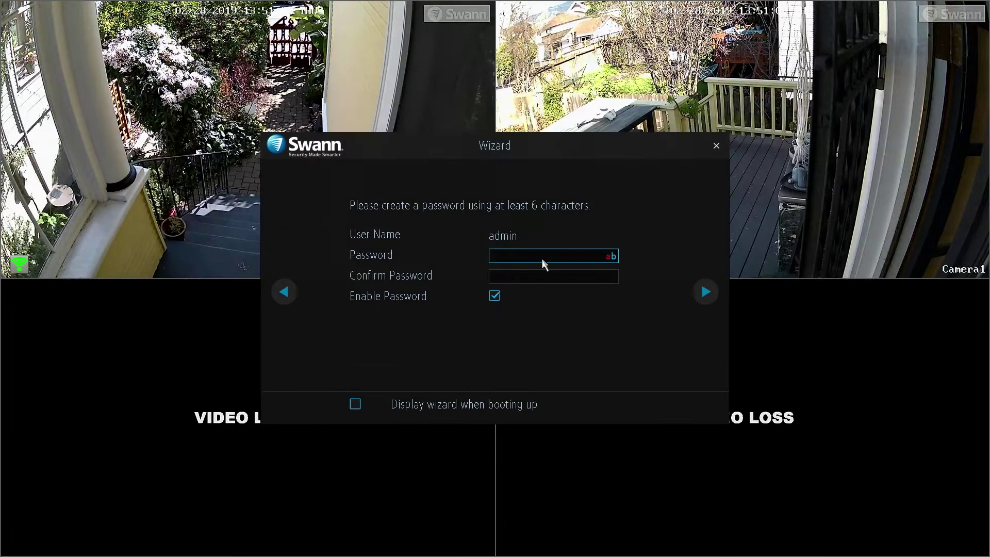
Enter a six-character admin password on the on-screen keyboard.
{"action": "left_click", "coordinate": [542, 263]}
{"action": "left_click", "coordinate": [631, 290]}
{"action": "left_click", "coordinate": [515, 308]}
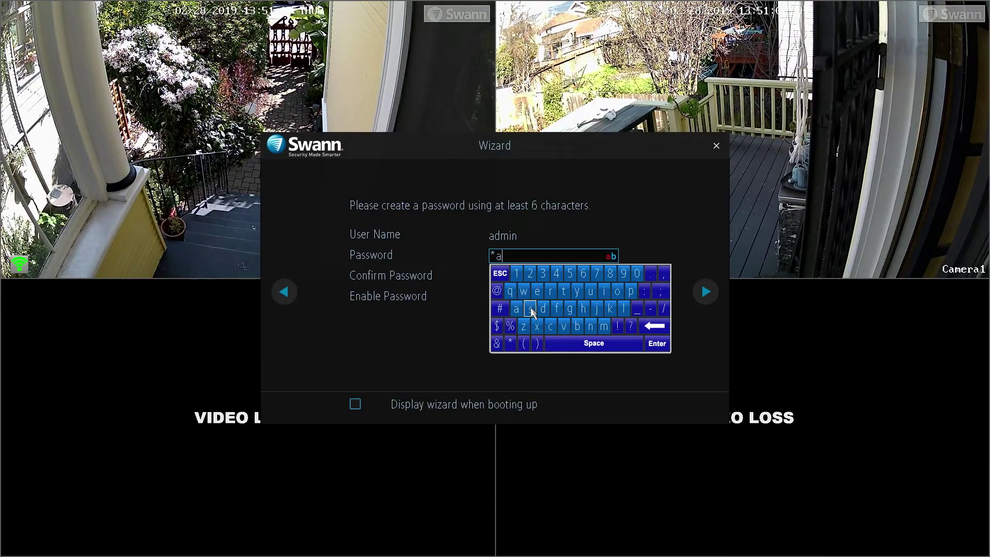
{"action": "left_click", "coordinate": [530, 309]}
{"action": "left_click", "coordinate": [516, 273]}
{"action": "left_click", "coordinate": [530, 273]}
{"action": "left_click", "coordinate": [543, 274]}
{"action": "left_click", "coordinate": [657, 343]}
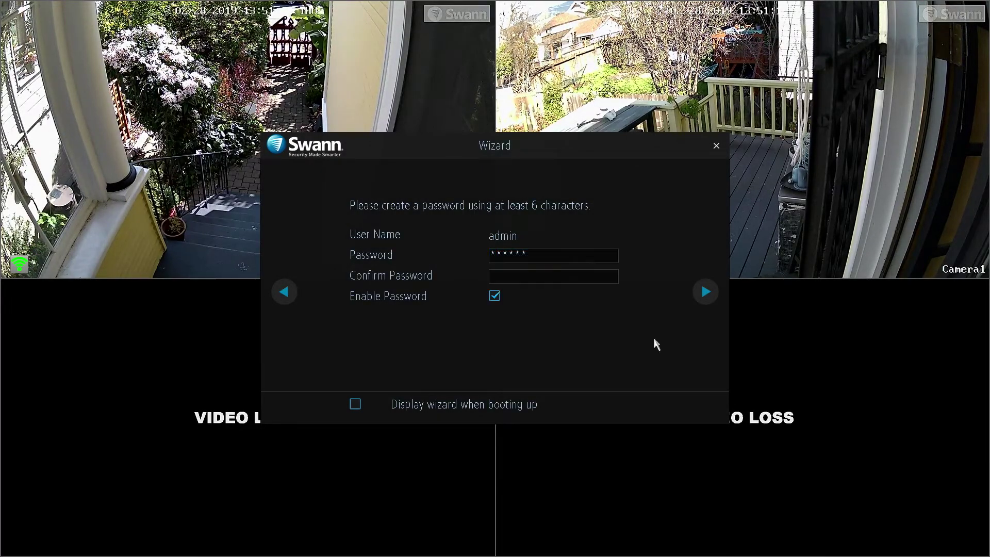
Re-enter the admin password in the confirmation field.
{"action": "left_click", "coordinate": [547, 276]}
{"action": "left_click", "coordinate": [630, 312]}
{"action": "left_click", "coordinate": [517, 331]}
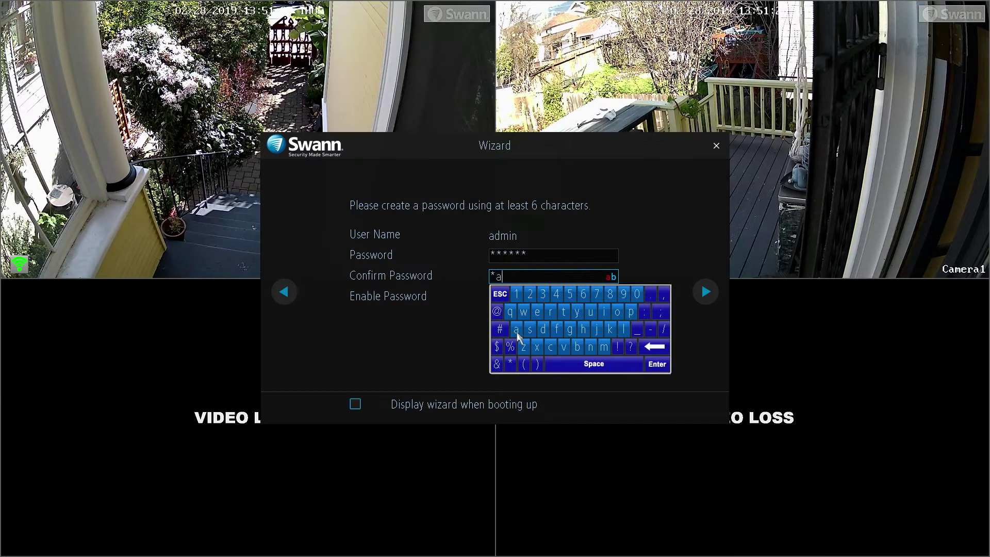
{"action": "left_click", "coordinate": [530, 329]}
{"action": "left_click", "coordinate": [516, 294]}
{"action": "left_click", "coordinate": [530, 294]}
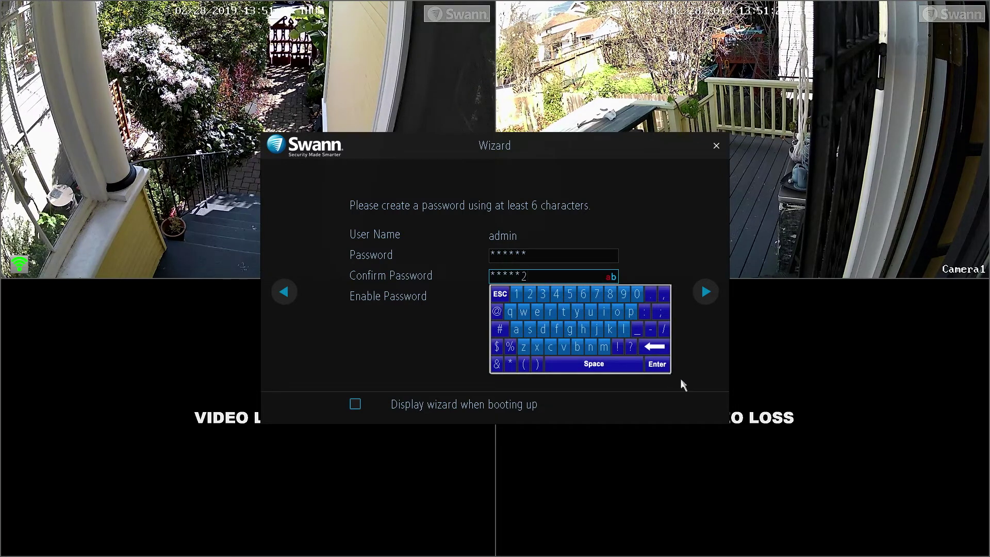
{"action": "left_click", "coordinate": [656, 364]}
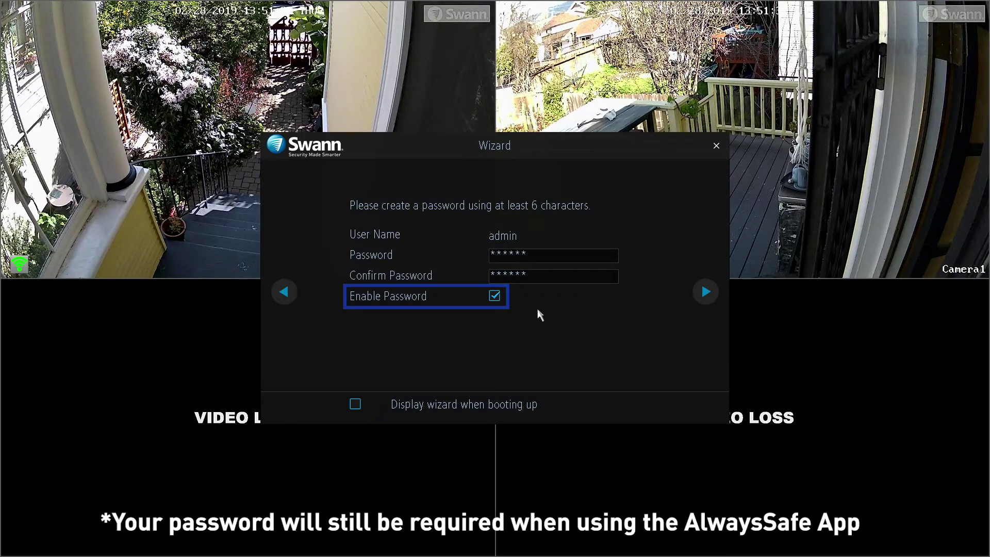
Leave Enable Password checked and Display wizard unchecked, then continue to the Wi-Fi step.
{"action": "left_click", "coordinate": [494, 295]}
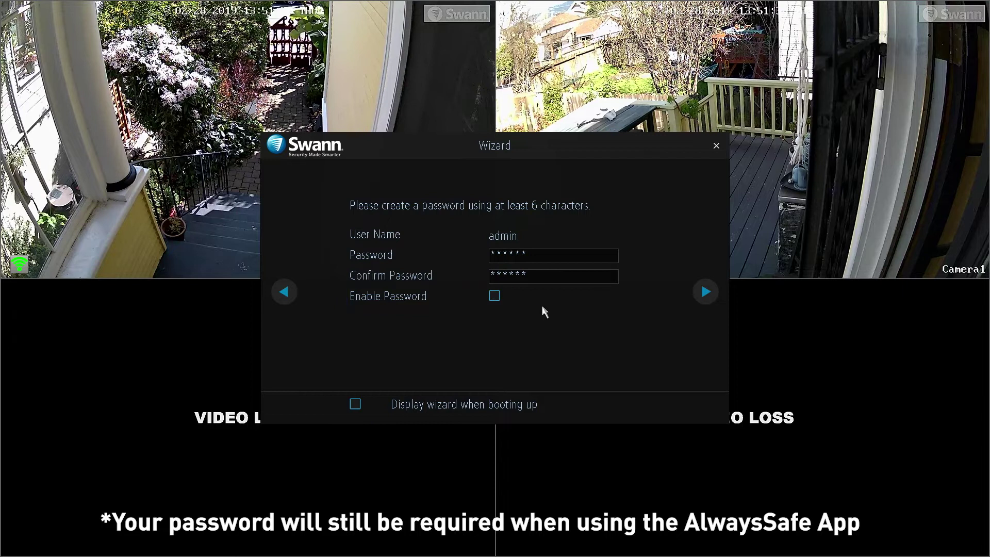
{"action": "left_click", "coordinate": [494, 296]}
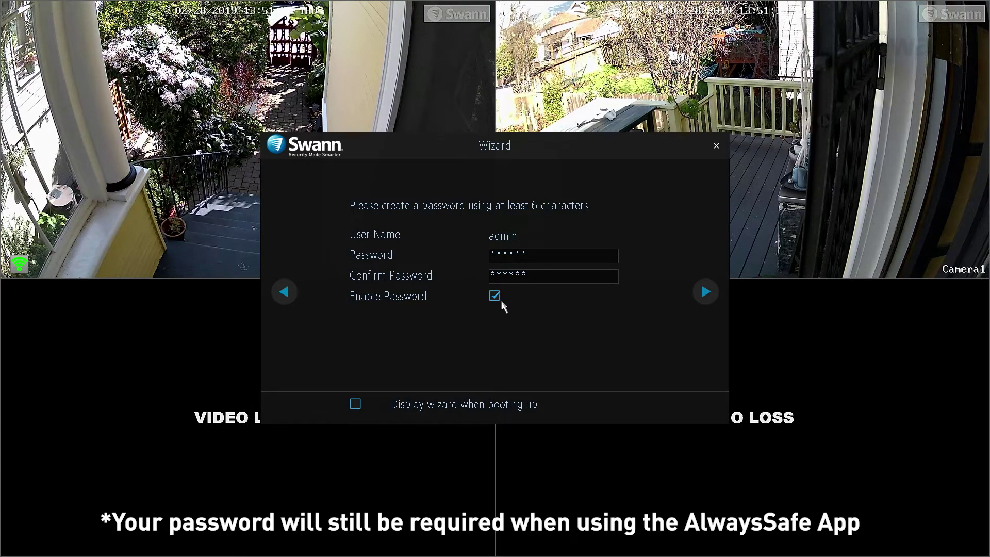
{"action": "left_click", "coordinate": [356, 404]}
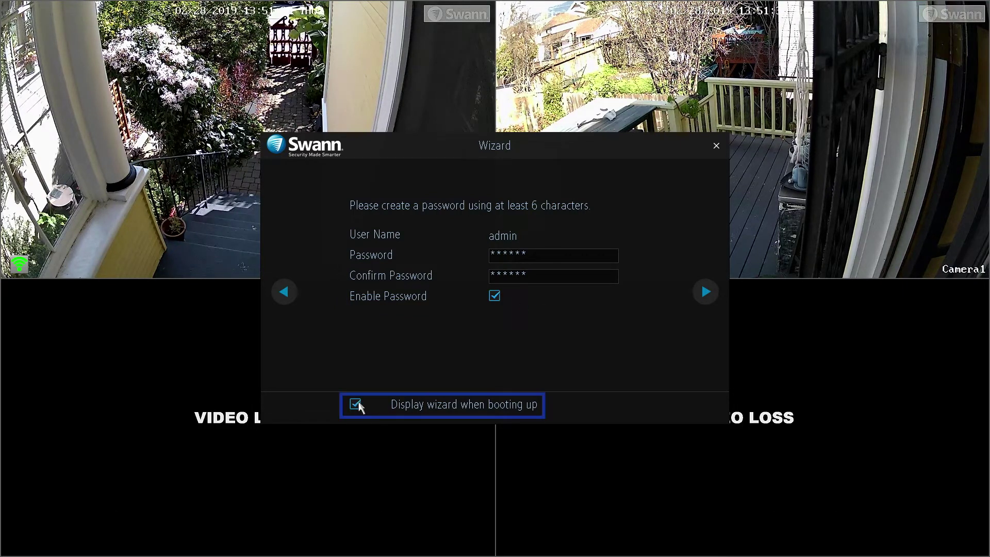
{"action": "left_click", "coordinate": [377, 404]}
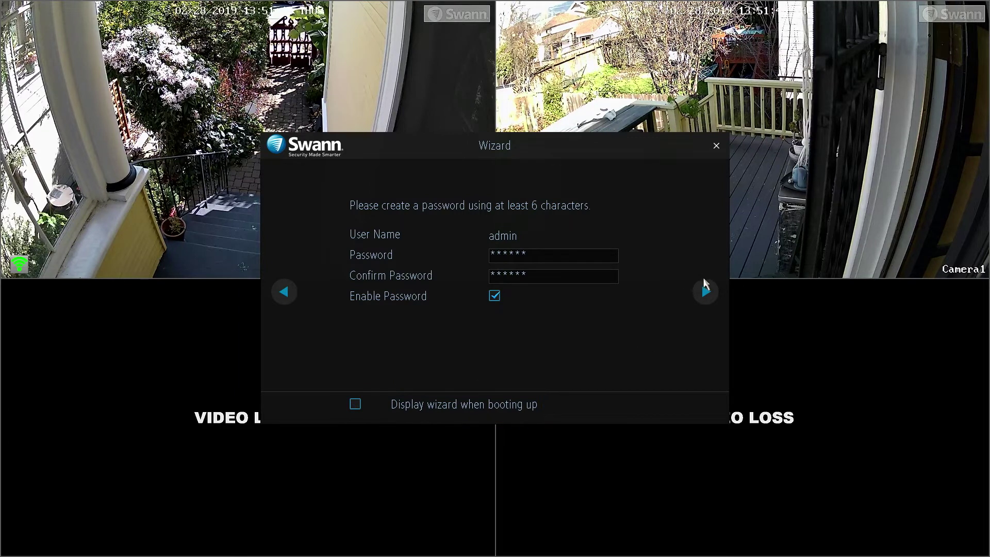
{"action": "left_click", "coordinate": [705, 292]}
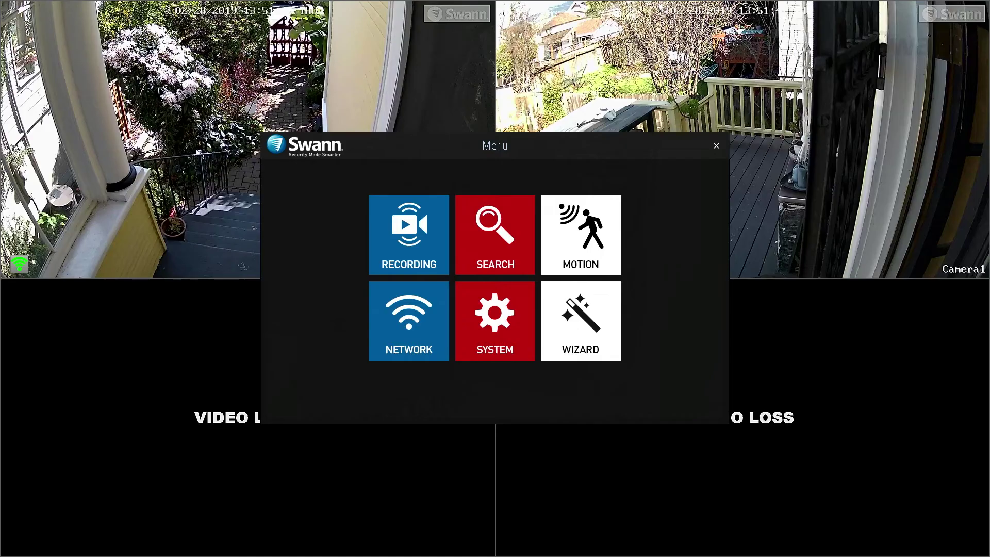
Choose the NETGEAR93 wireless network in the Wi-Fi settings.
{"action": "left_click", "coordinate": [392, 320]}
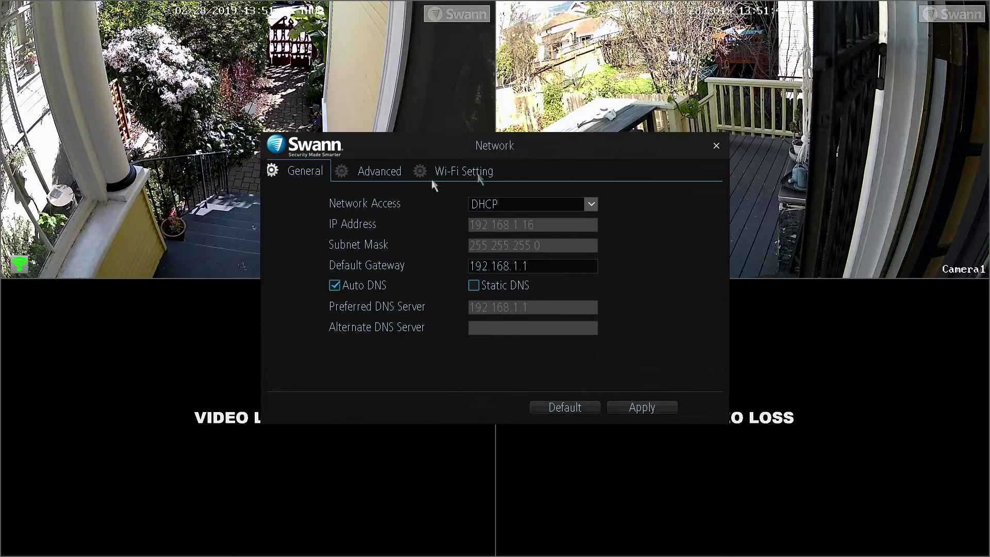
{"action": "left_click", "coordinate": [479, 176]}
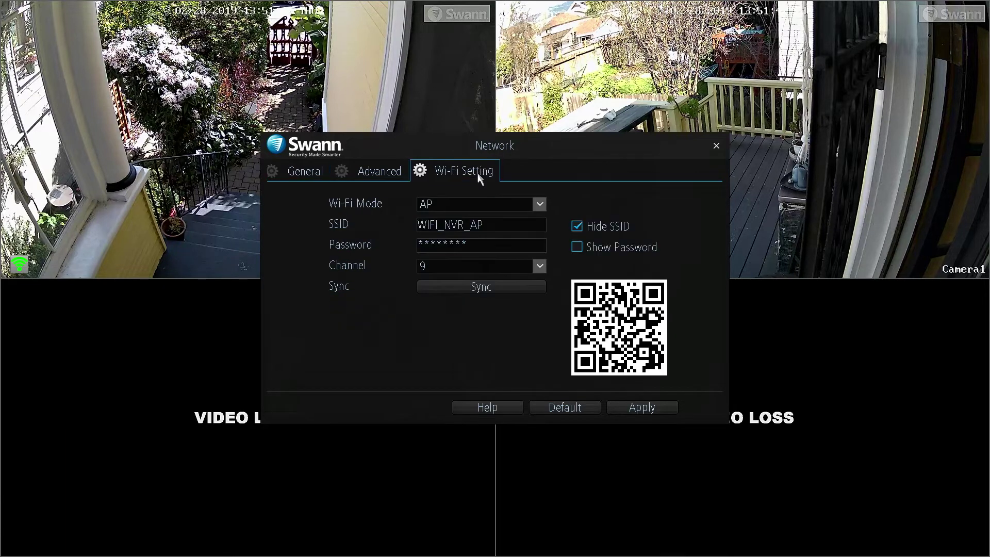
{"action": "left_click", "coordinate": [539, 205]}
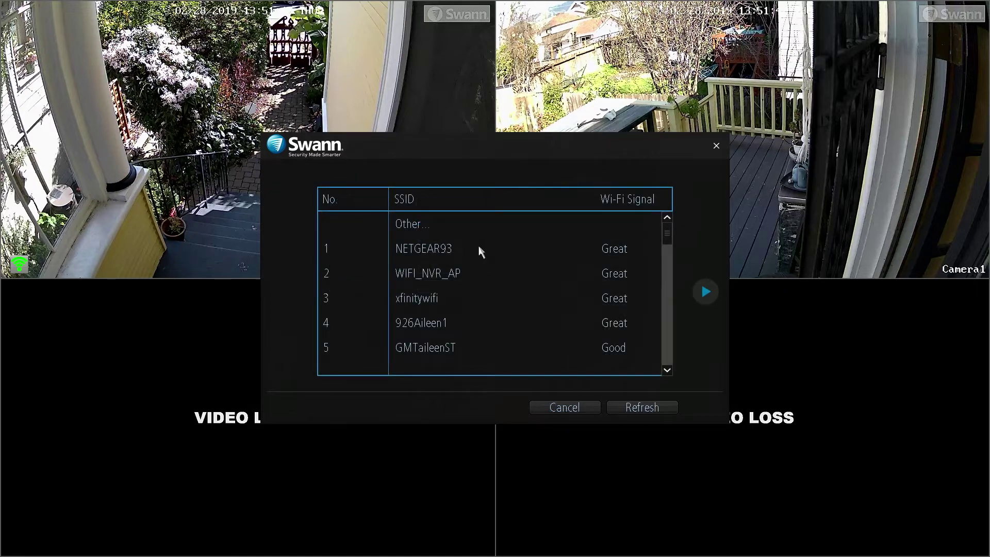
{"action": "left_click", "coordinate": [472, 247]}
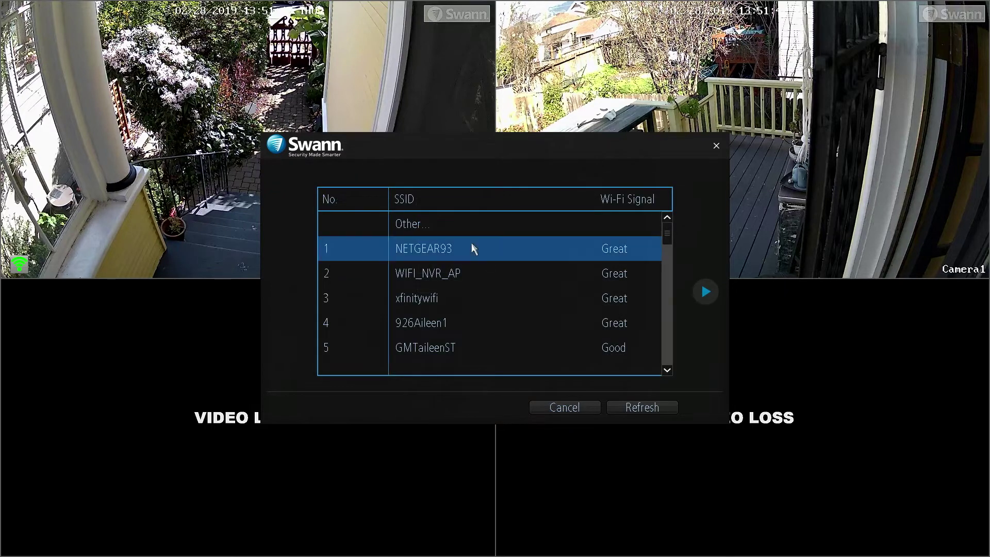
{"action": "left_click", "coordinate": [704, 290]}
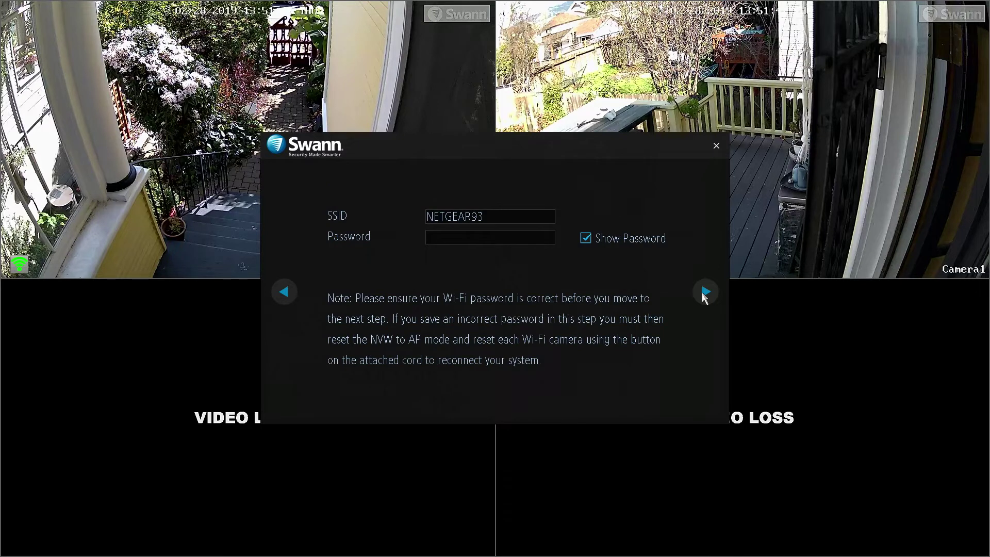
Go to the Wi-Fi access point page, leaving the SSID unchanged.
{"action": "left_click", "coordinate": [705, 292]}
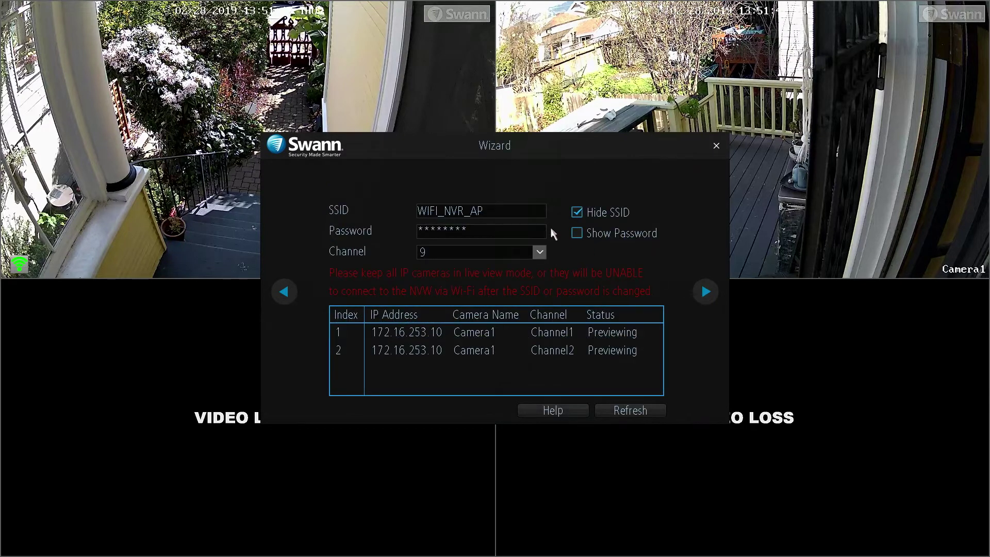
{"action": "left_click", "coordinate": [507, 214]}
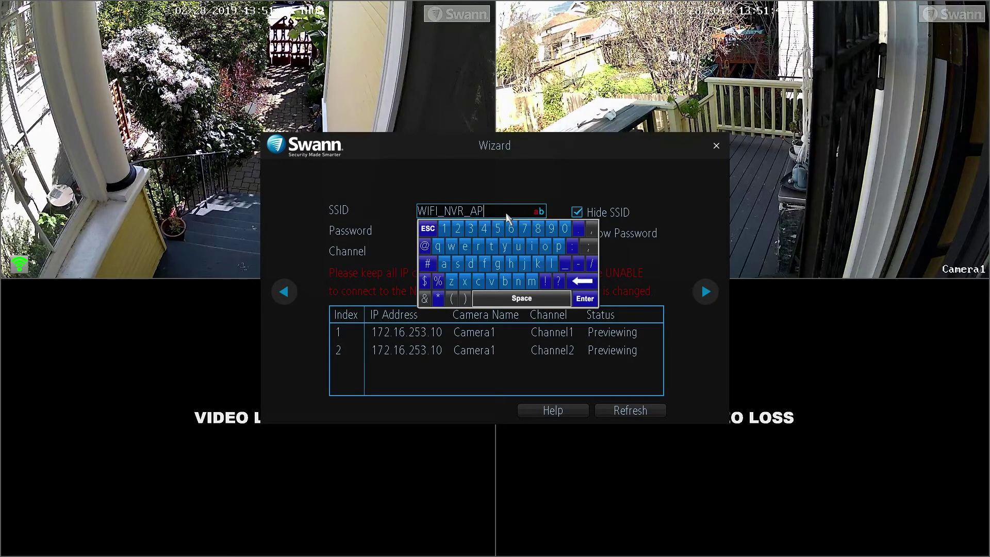
{"action": "right_click", "coordinate": [507, 214]}
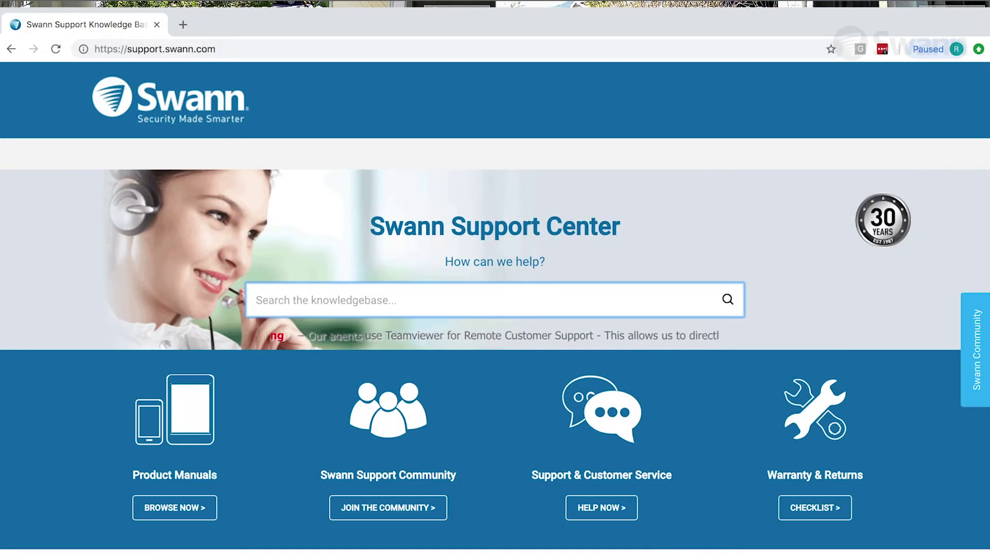
Search the Swann Support Center for 'nvw-490 manual'.
{"action": "type", "text": "N"}
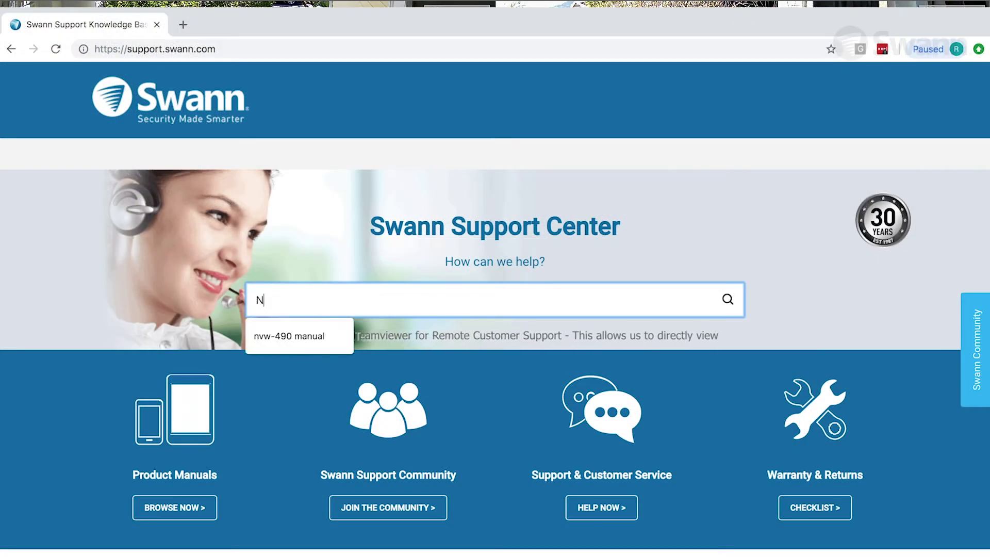
{"action": "type", "text": "vw-"}
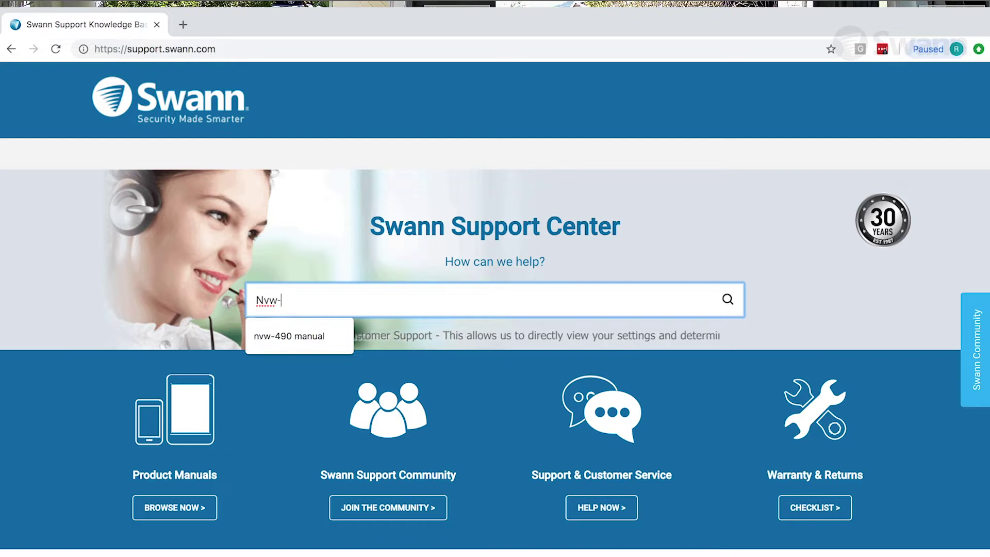
{"action": "key", "text": "Down"}
{"action": "key", "text": "Return"}
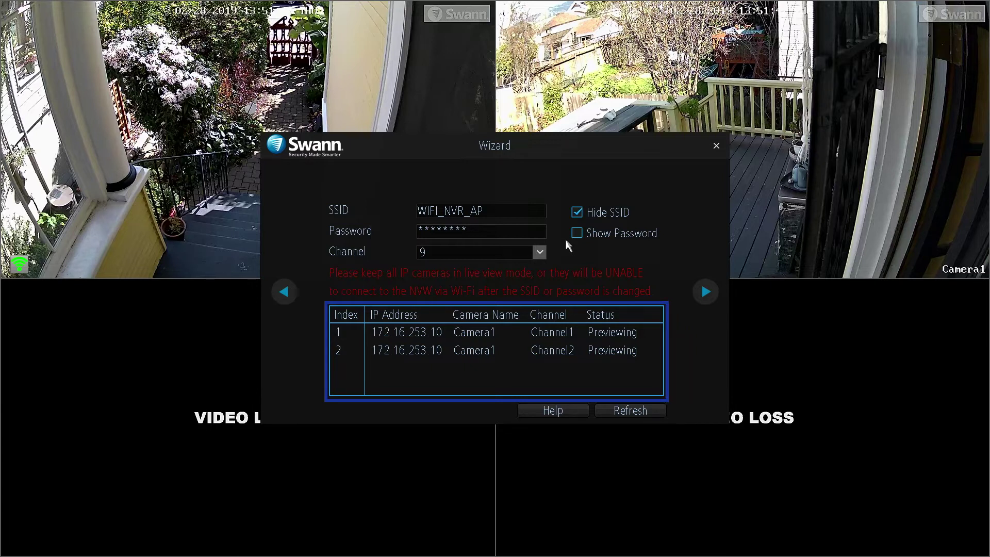
Advance from the Wi-Fi access point page to the time zone and clock settings.
{"action": "left_click", "coordinate": [704, 292]}
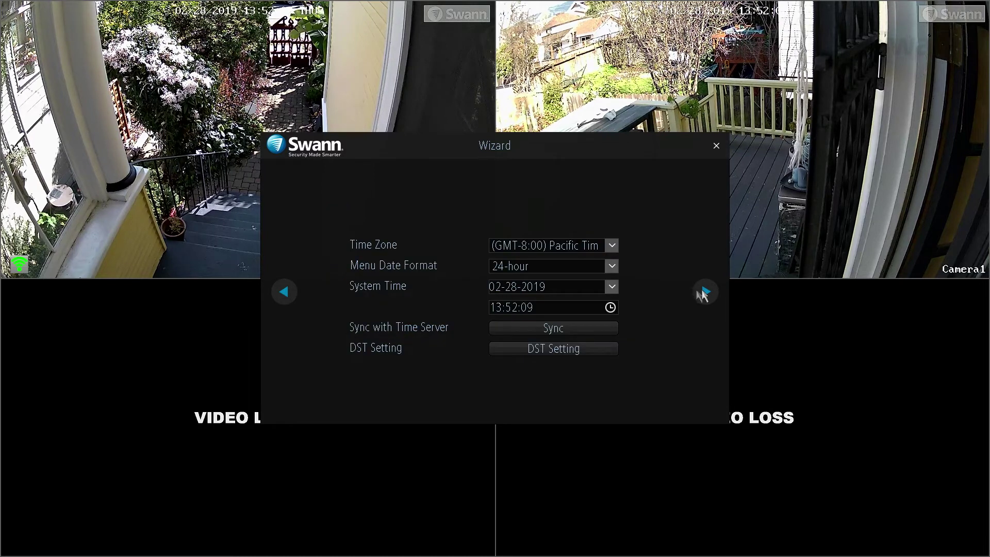
Keep the Pacific time zone and 24-hour format, then sync the clock with the time server.
{"action": "left_click", "coordinate": [611, 250]}
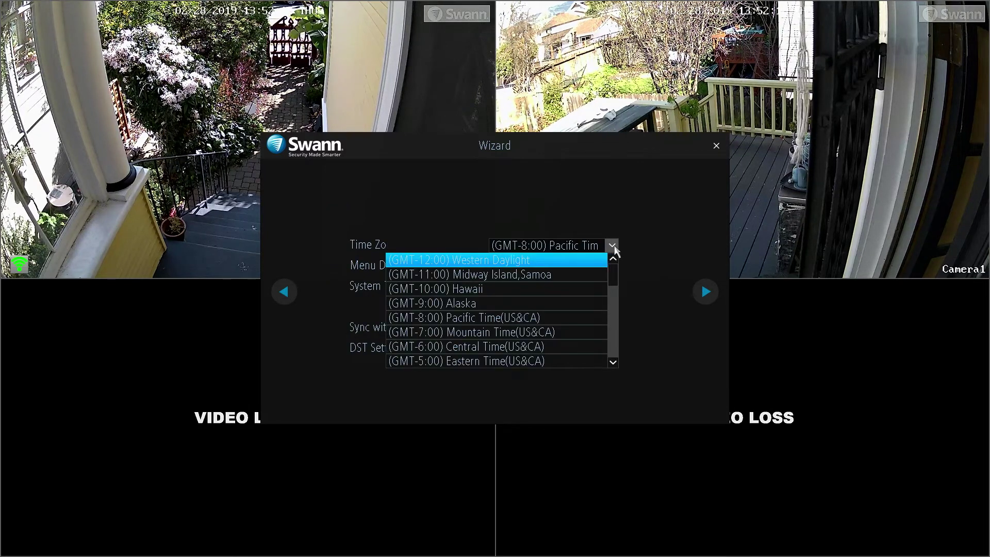
{"action": "left_click", "coordinate": [614, 245]}
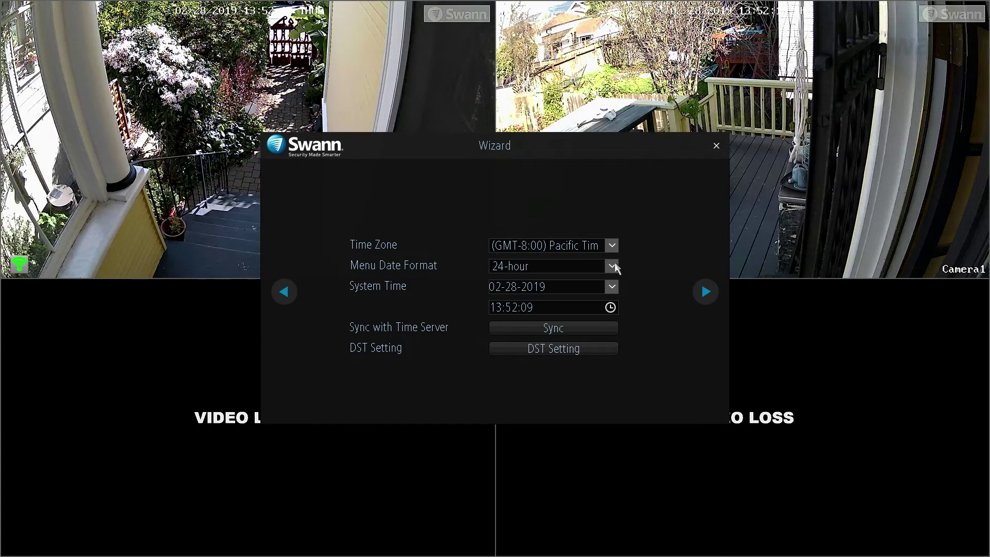
{"action": "left_click", "coordinate": [614, 266]}
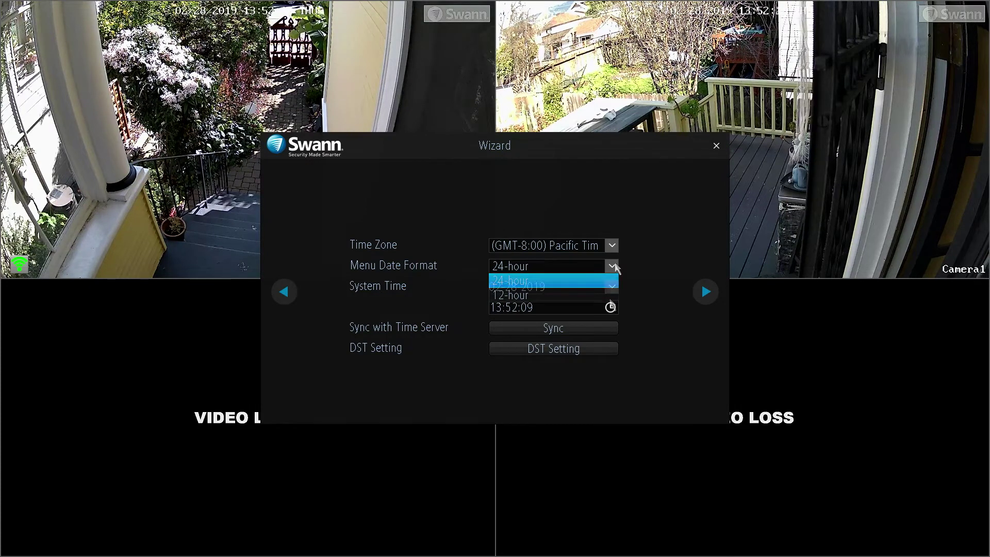
{"action": "left_click", "coordinate": [615, 266]}
{"action": "left_click", "coordinate": [587, 333]}
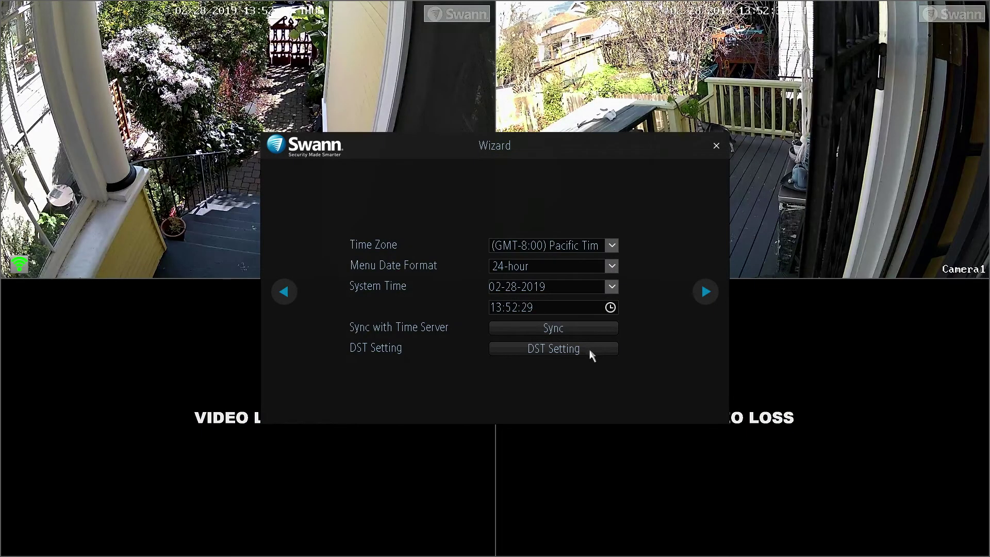
Enable daylight saving time with a 1 Hour offset, apply it, and acknowledge the saved notice.
{"action": "left_click", "coordinate": [586, 351]}
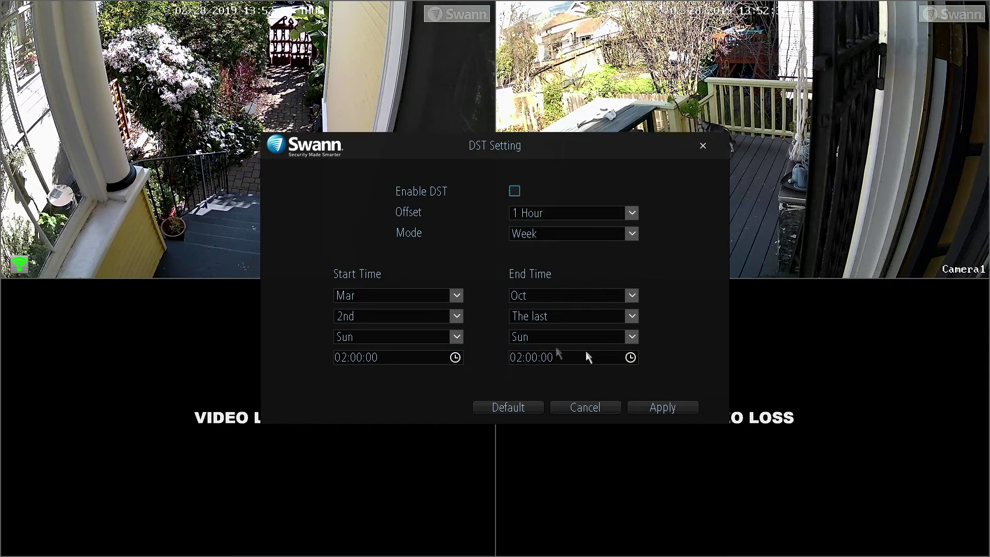
{"action": "left_click", "coordinate": [515, 192]}
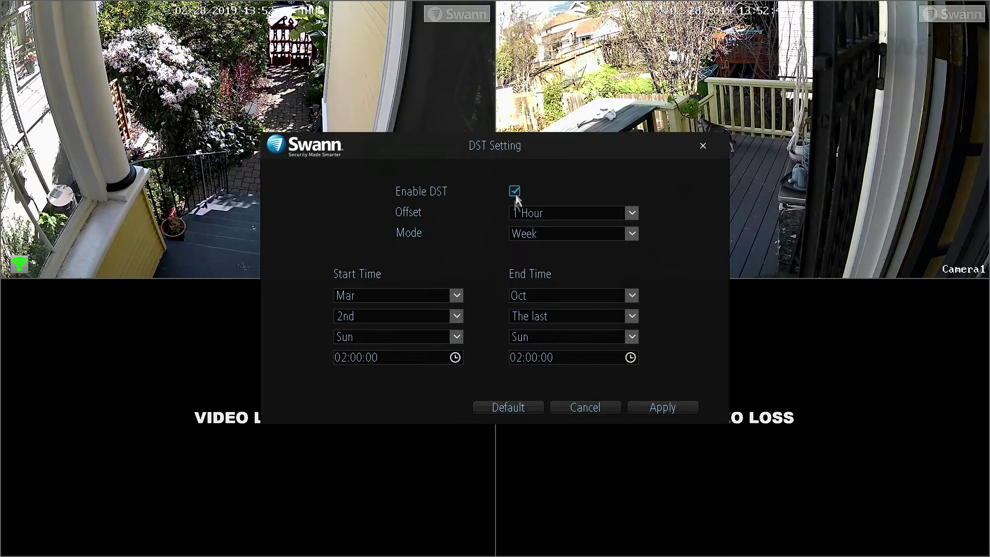
{"action": "left_click", "coordinate": [635, 213]}
{"action": "left_click", "coordinate": [634, 225]}
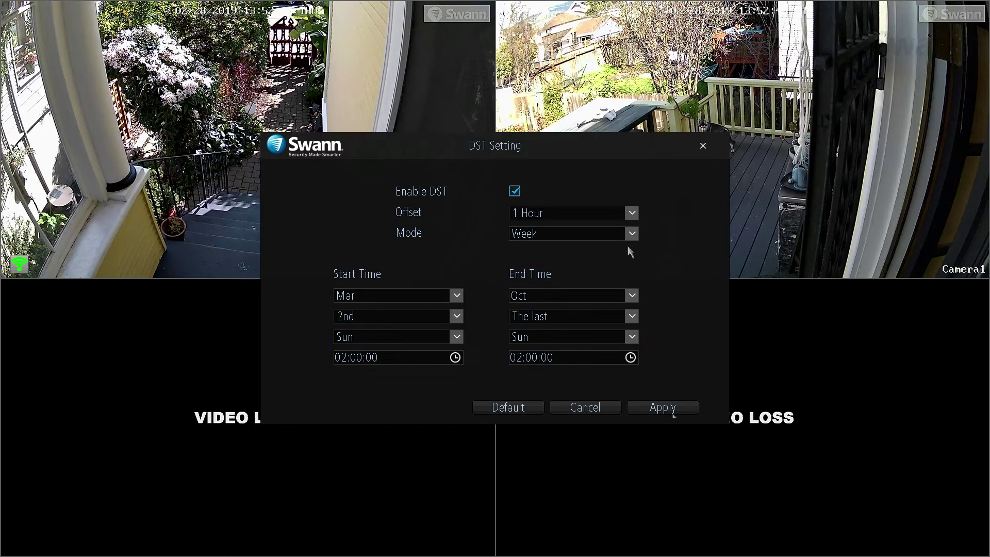
{"action": "left_click", "coordinate": [662, 408]}
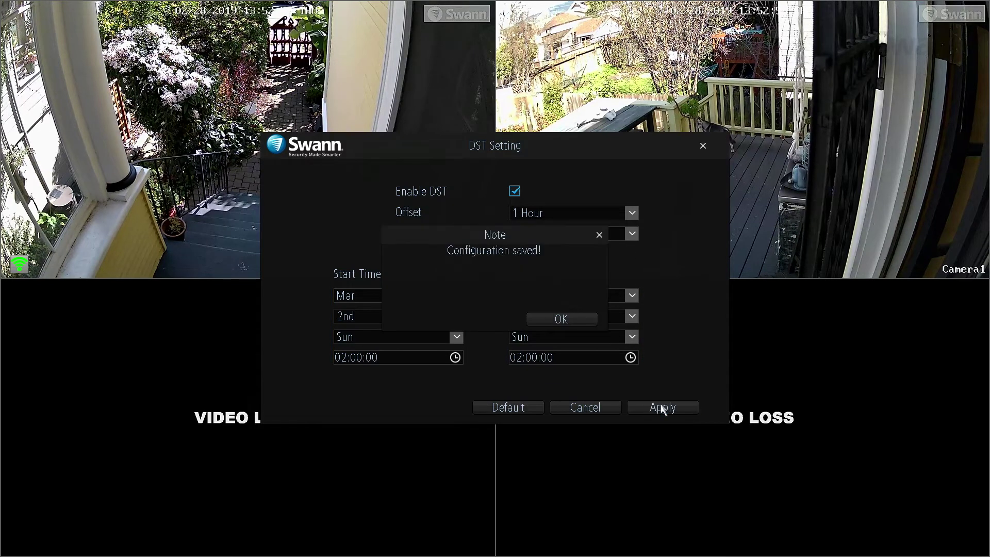
{"action": "left_click", "coordinate": [560, 321]}
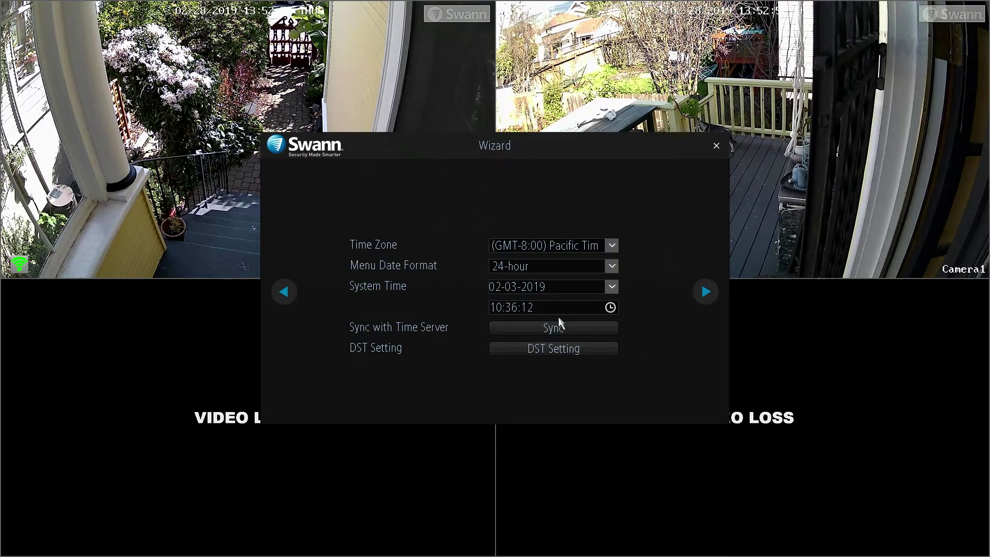
{"action": "left_click", "coordinate": [560, 324]}
Continue through the wizard to the email alert page's SMTP server list.
{"action": "left_click", "coordinate": [707, 292]}
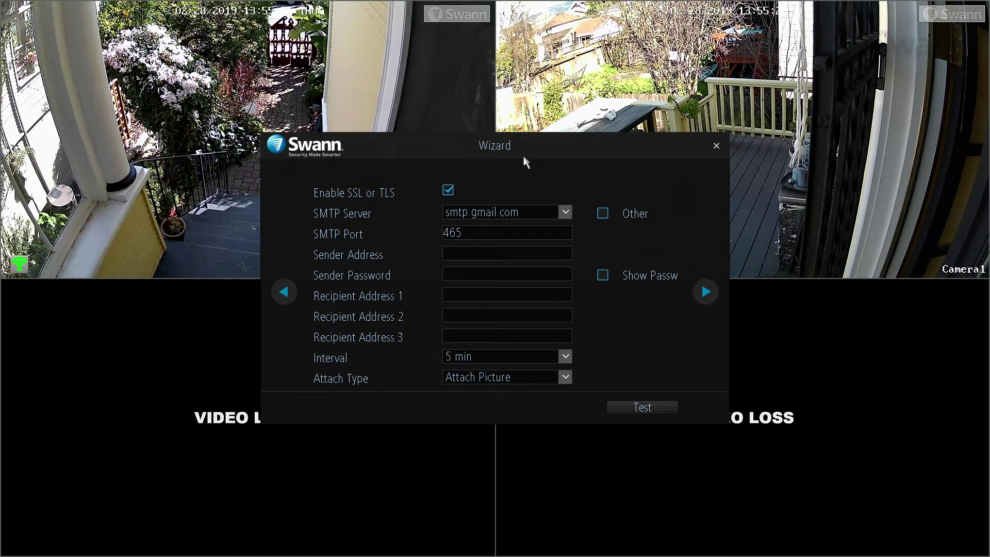
{"action": "left_click", "coordinate": [566, 215]}
Keep smtp.gmail.com as the server and change the SMTP port from 465 to 587.
{"action": "left_click", "coordinate": [566, 216]}
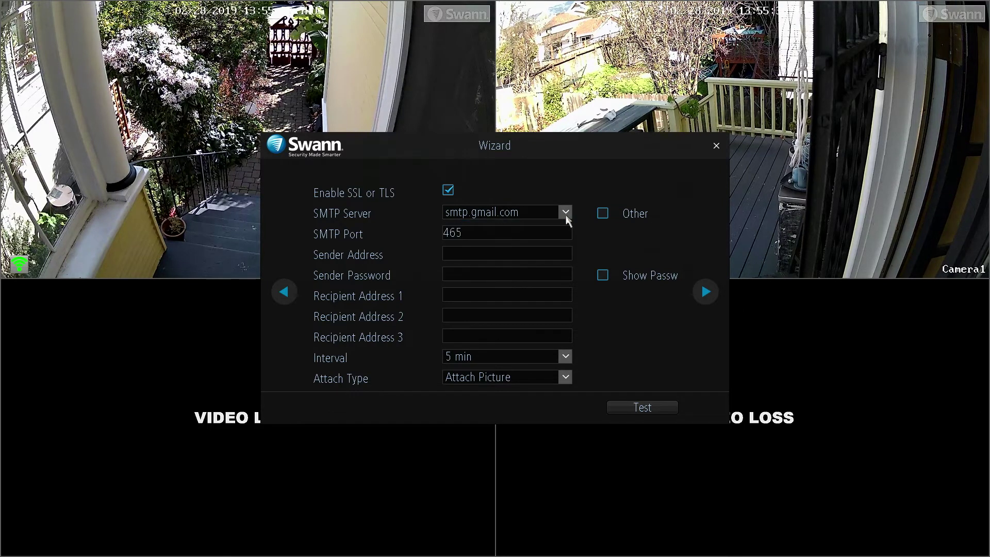
{"action": "left_click", "coordinate": [512, 232]}
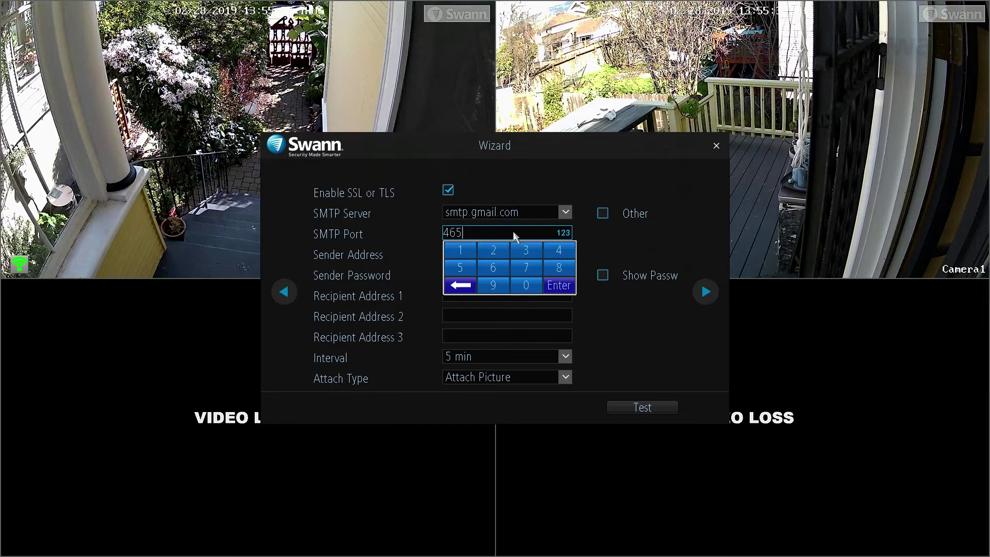
{"action": "left_click", "coordinate": [467, 289]}
{"action": "left_click", "coordinate": [467, 289]}
{"action": "left_click", "coordinate": [467, 288]}
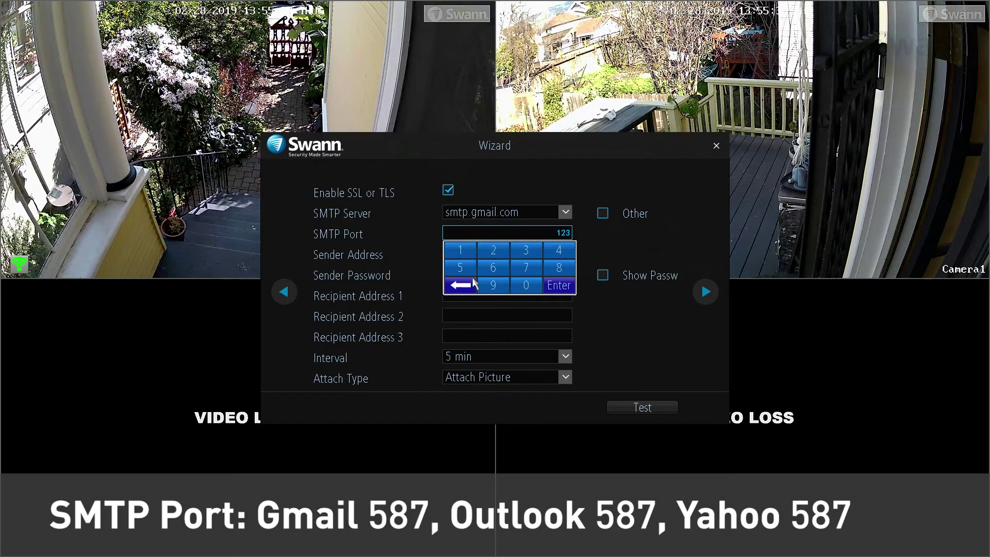
{"action": "left_click", "coordinate": [467, 267]}
{"action": "left_click", "coordinate": [545, 264]}
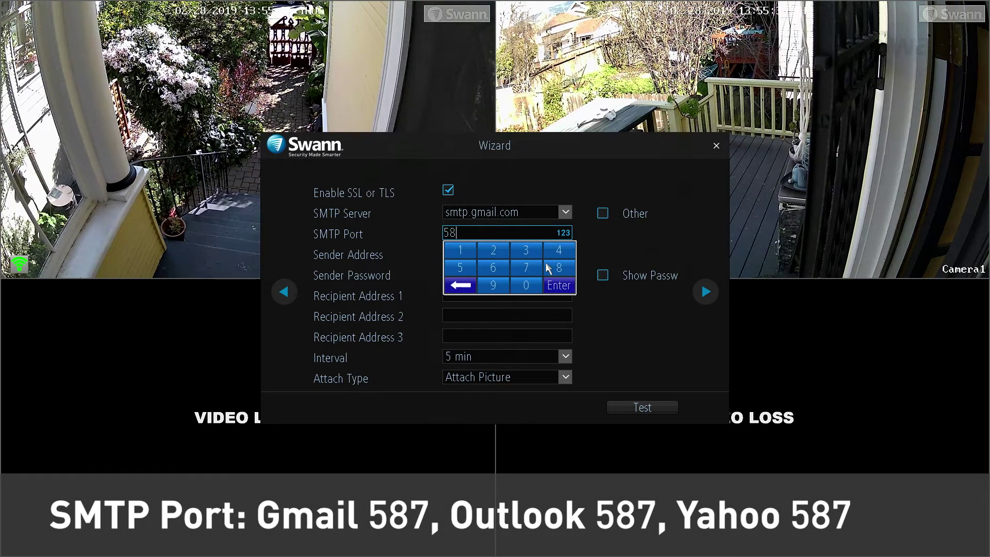
{"action": "left_click", "coordinate": [527, 268]}
{"action": "left_click", "coordinate": [571, 290]}
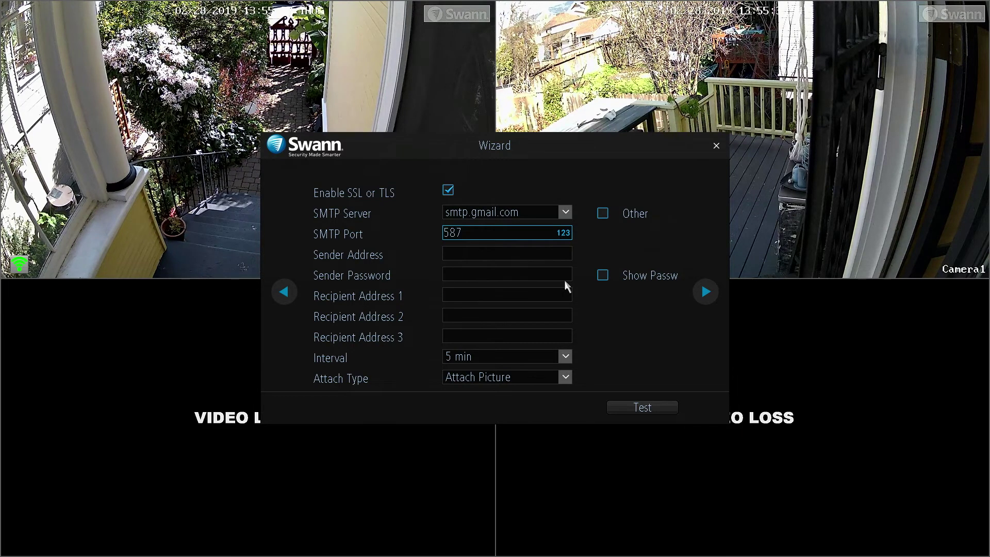
Fill in the sender's Gmail address.
{"action": "left_click", "coordinate": [495, 254]}
{"action": "left_click", "coordinate": [517, 289]}
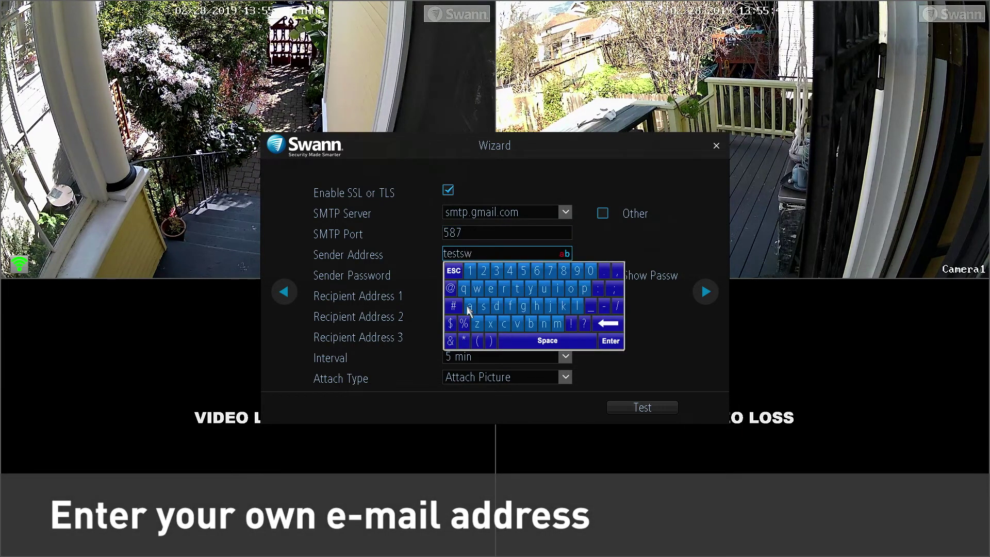
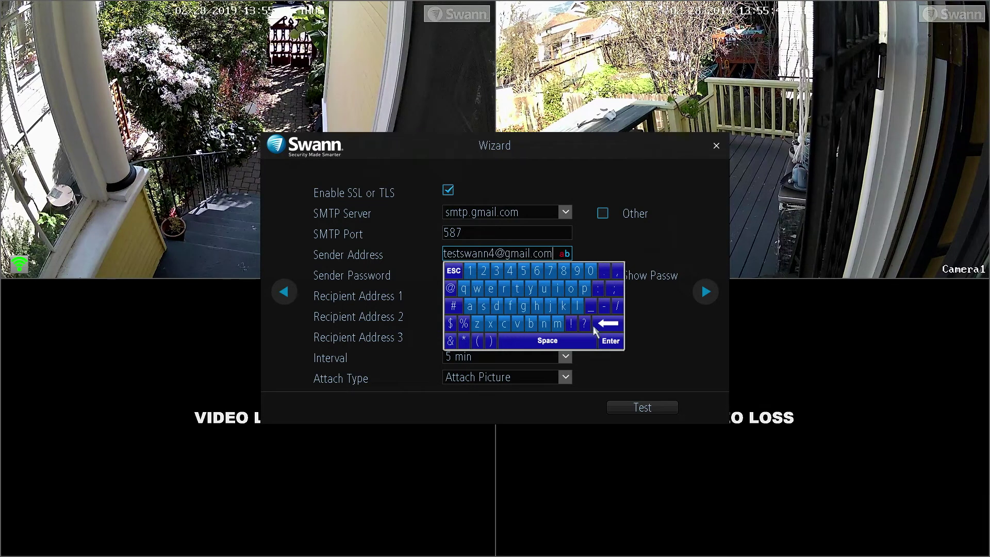
{"action": "left_click", "coordinate": [611, 341]}
Enter the sender account password on the on-screen keyboard.
{"action": "left_click", "coordinate": [505, 275]}
{"action": "left_click", "coordinate": [483, 314]}
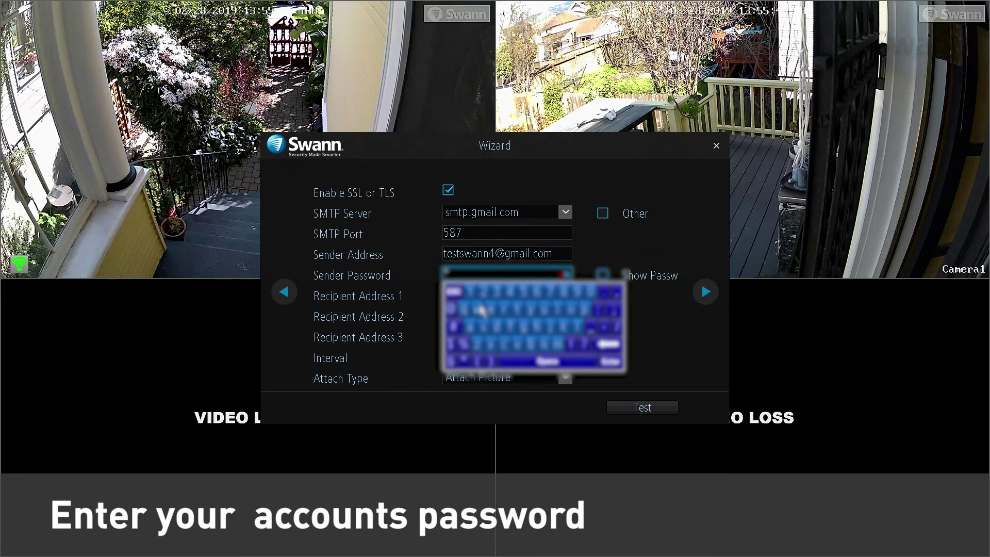
{"action": "left_click", "coordinate": [477, 330]}
{"action": "left_click", "coordinate": [474, 332]}
{"action": "left_click", "coordinate": [551, 347]}
{"action": "left_click", "coordinate": [489, 297]}
{"action": "left_click", "coordinate": [489, 298]}
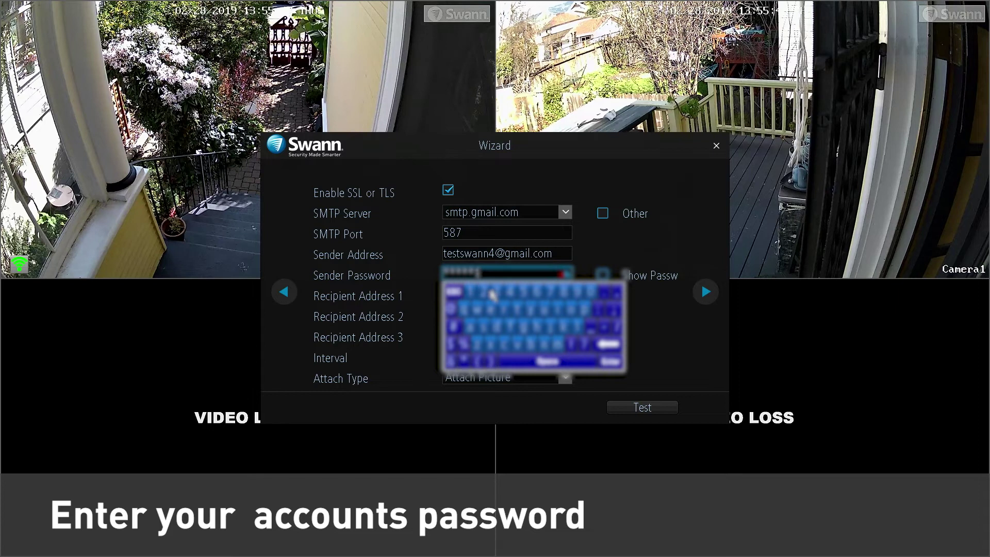
{"action": "left_click", "coordinate": [490, 297]}
{"action": "left_click", "coordinate": [496, 294]}
{"action": "left_click", "coordinate": [500, 294]}
Enter the same Gmail address as Recipient Address 1 on the on-screen keyboard.
{"action": "left_click", "coordinate": [518, 330]}
{"action": "left_click", "coordinate": [490, 330]}
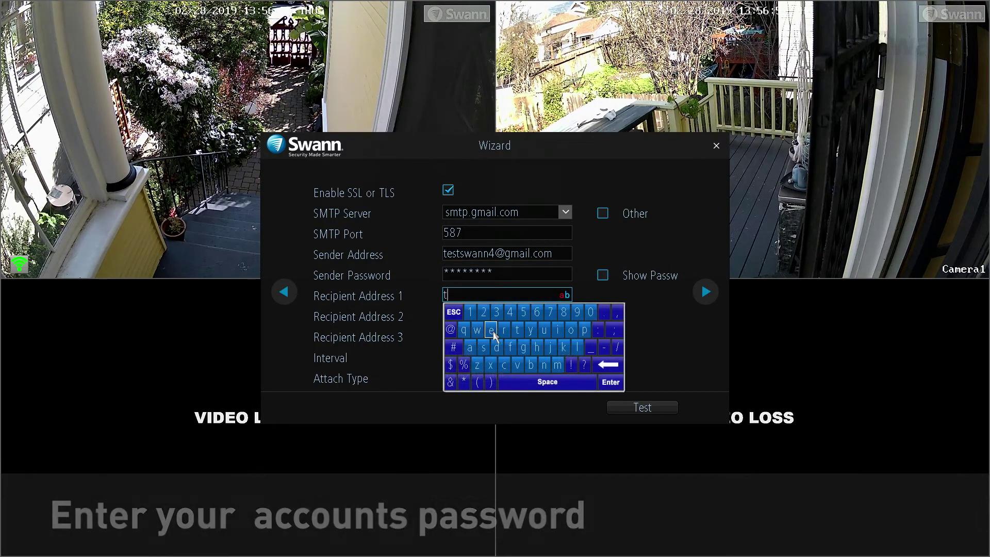
{"action": "left_click", "coordinate": [484, 347]}
{"action": "left_click", "coordinate": [518, 330]}
{"action": "left_click", "coordinate": [477, 330]}
{"action": "left_click", "coordinate": [470, 347]}
{"action": "left_click", "coordinate": [542, 365]}
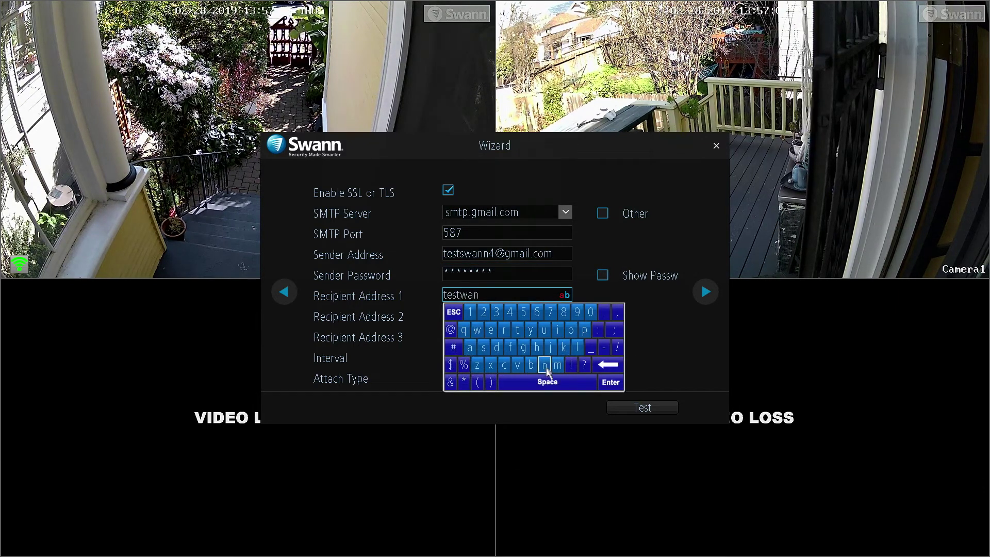
{"action": "left_click", "coordinate": [543, 364]}
{"action": "left_click", "coordinate": [510, 312]}
{"action": "left_click", "coordinate": [450, 330]}
{"action": "left_click", "coordinate": [523, 347]}
{"action": "left_click", "coordinate": [558, 365]}
{"action": "left_click", "coordinate": [469, 347]}
{"action": "left_click", "coordinate": [557, 330]}
{"action": "left_click", "coordinate": [577, 347]}
{"action": "left_click", "coordinate": [604, 312]}
{"action": "left_click", "coordinate": [504, 364]}
{"action": "left_click", "coordinate": [571, 330]}
{"action": "left_click", "coordinate": [557, 365]}
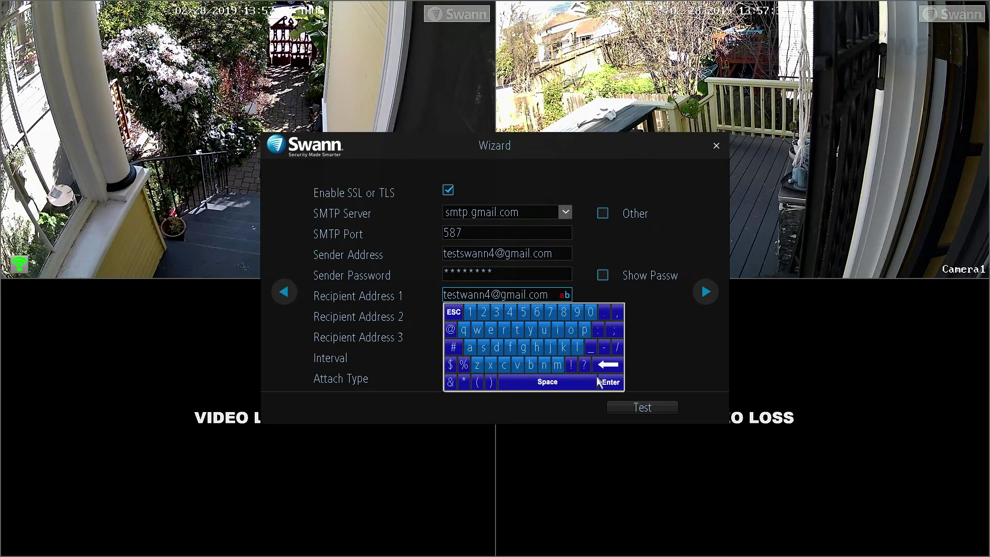
{"action": "left_click", "coordinate": [608, 382]}
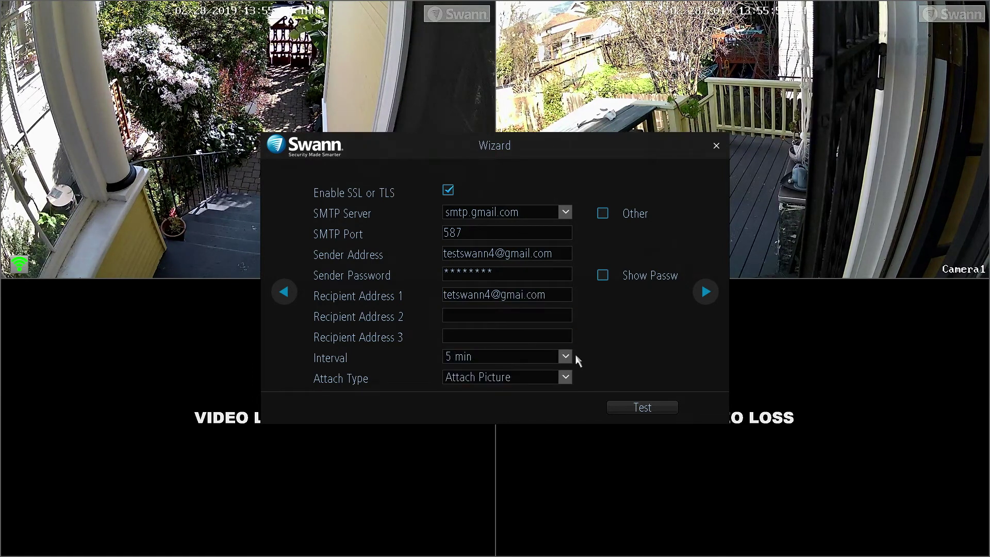
Set the alert interval to 30 sec, keep Attach Picture, and send a test email.
{"action": "left_click", "coordinate": [566, 355]}
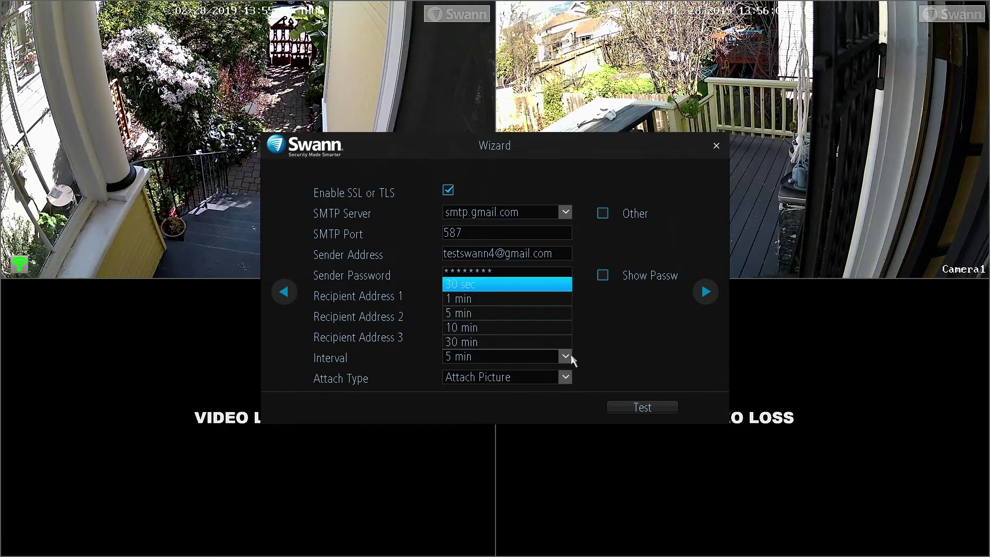
{"action": "left_click", "coordinate": [534, 284]}
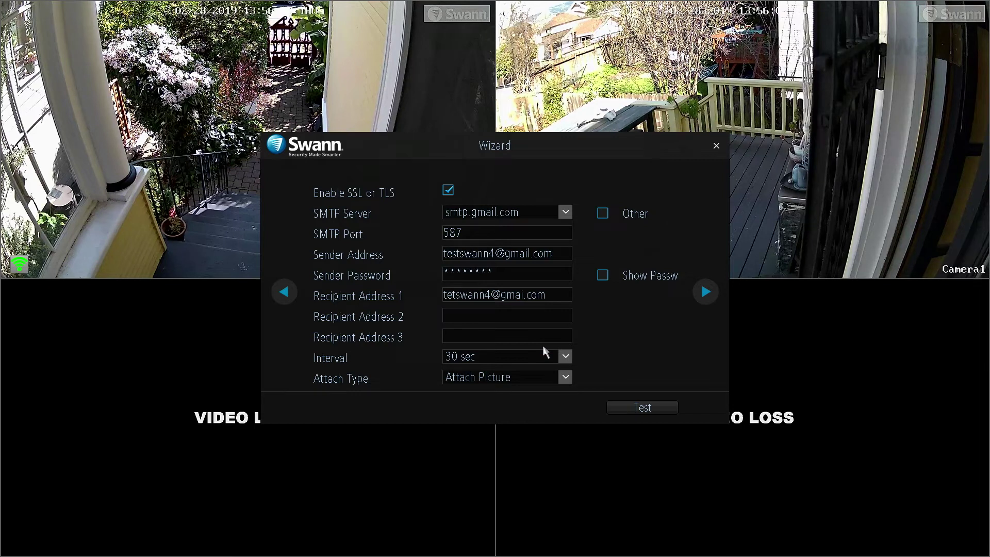
{"action": "left_click", "coordinate": [566, 377]}
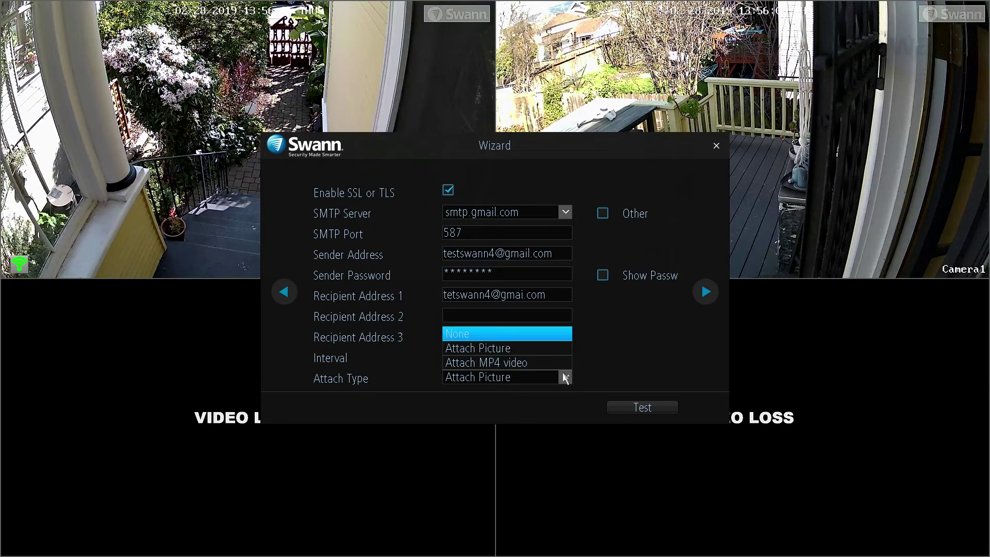
{"action": "left_click", "coordinate": [565, 377]}
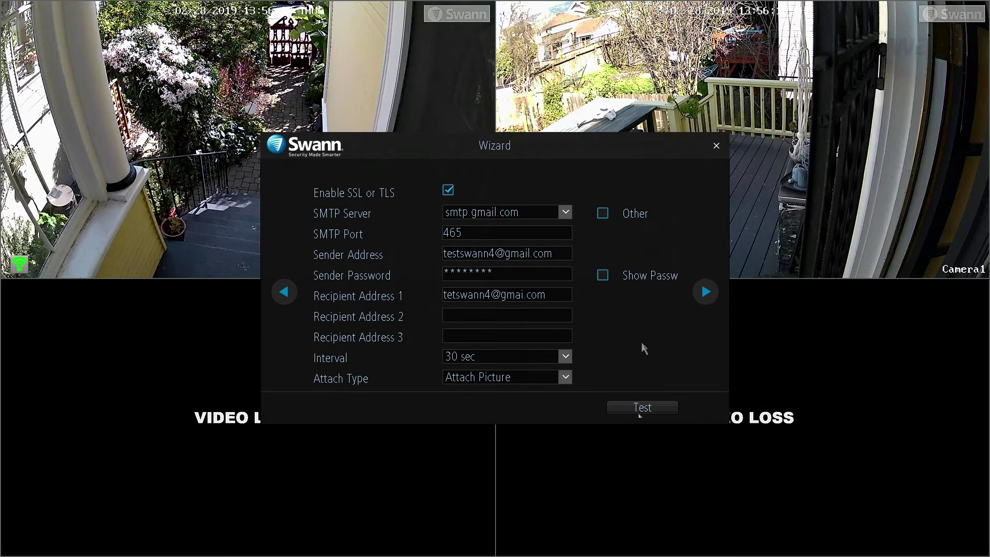
{"action": "left_click", "coordinate": [640, 407]}
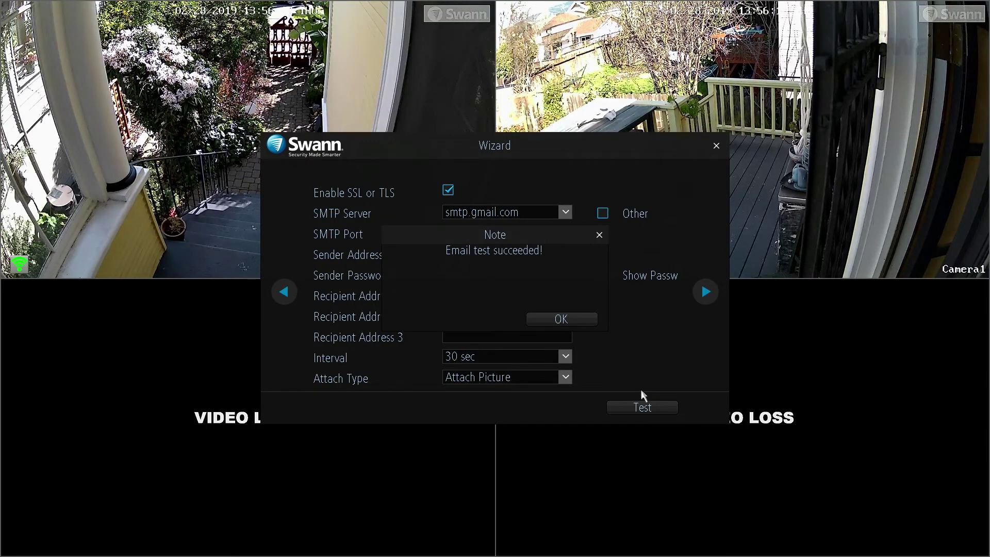
Dismiss the 'Email test succeeded!' message.
{"action": "key", "text": "Return"}
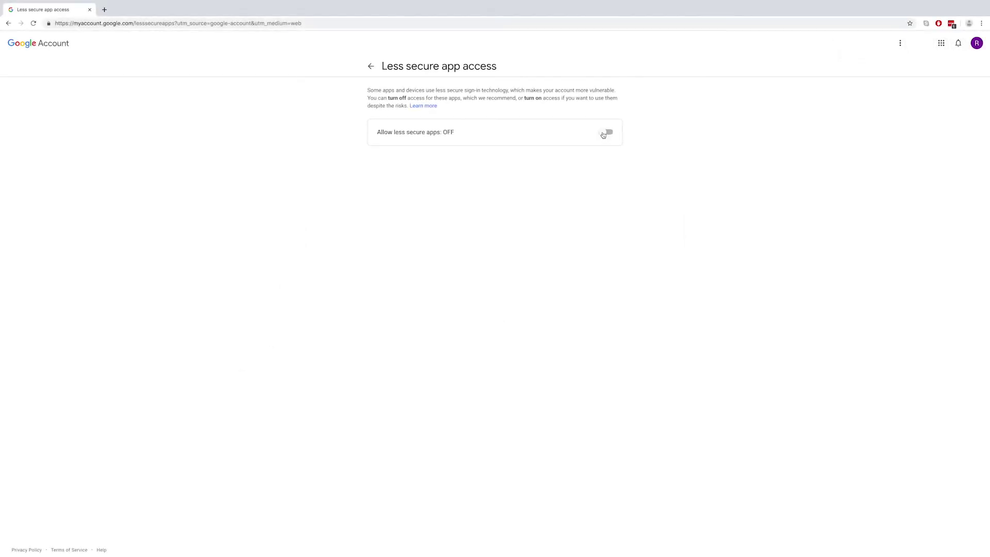
Switch the Google Account's 'Allow less secure apps' setting to ON.
{"action": "left_click", "coordinate": [603, 135]}
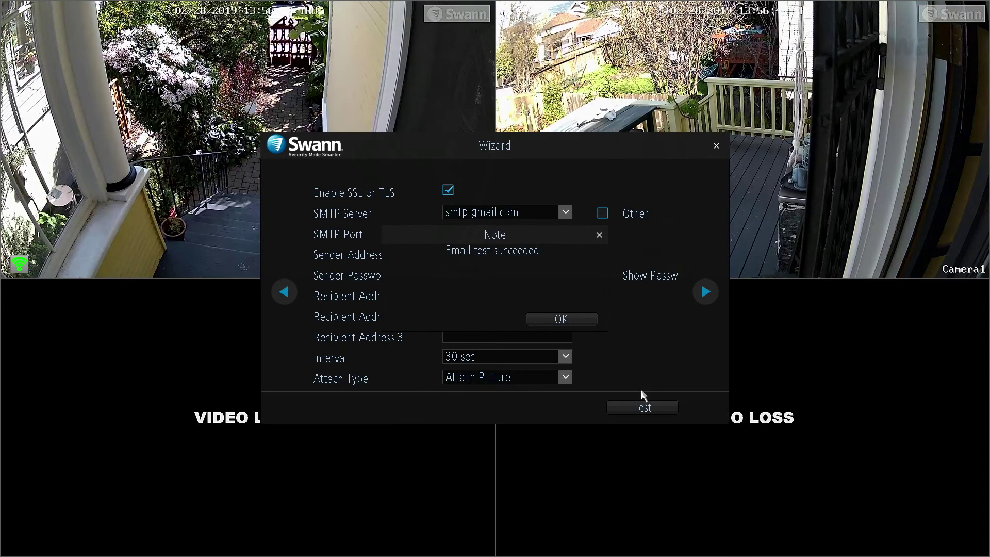
Dismiss the email test note and rename Camera 2 (Channel2) to 'front'.
{"action": "left_click", "coordinate": [569, 320]}
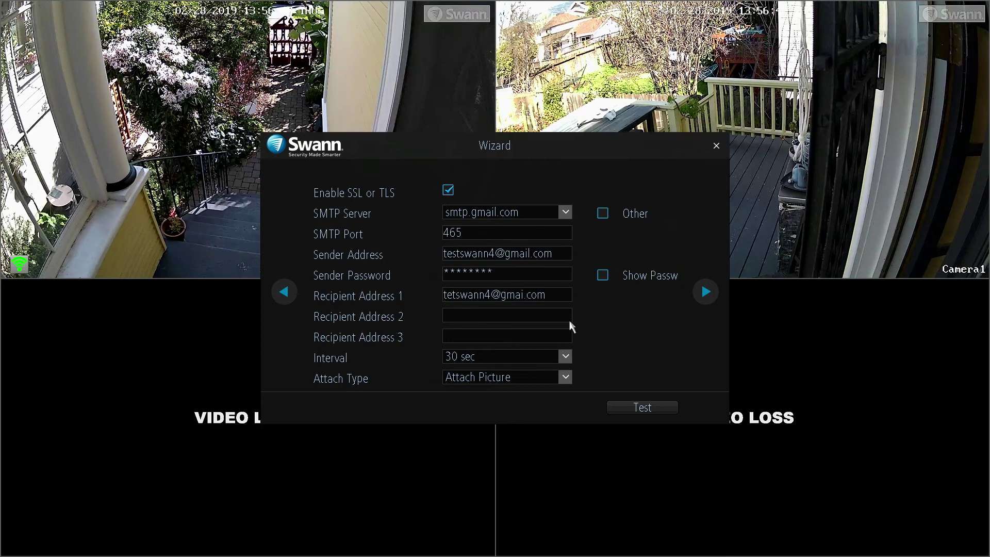
{"action": "left_click", "coordinate": [707, 291]}
{"action": "left_click", "coordinate": [524, 221]}
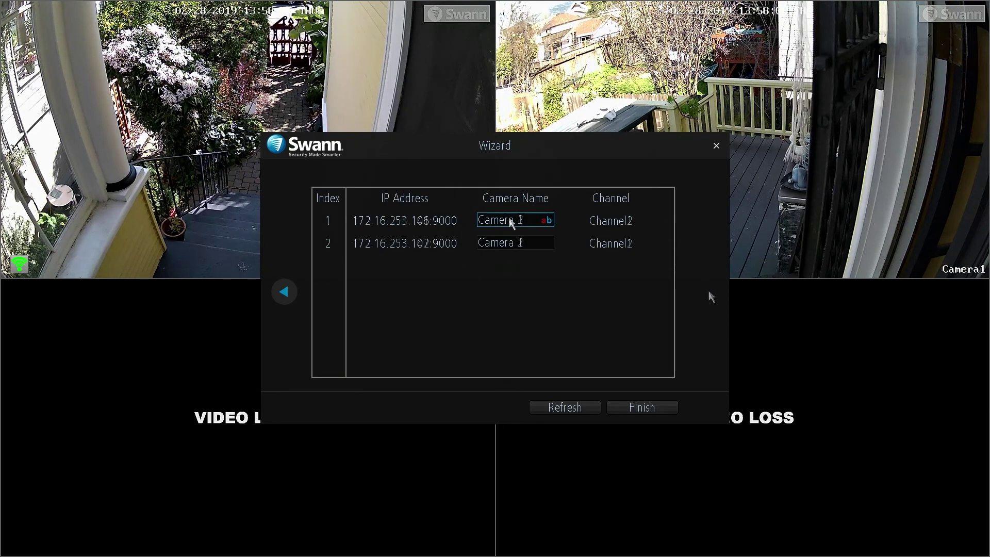
{"action": "left_click", "coordinate": [641, 290]}
{"action": "left_click", "coordinate": [641, 291]}
{"action": "left_click", "coordinate": [641, 290]}
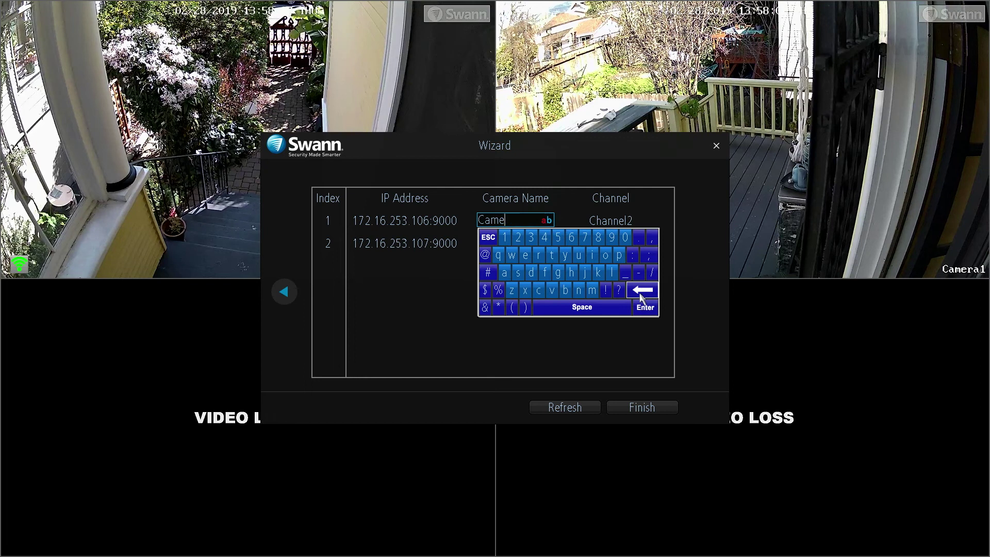
{"action": "left_click", "coordinate": [641, 291]}
{"action": "left_click", "coordinate": [642, 290]}
{"action": "left_click", "coordinate": [641, 291]}
{"action": "left_click", "coordinate": [641, 290]}
{"action": "left_click", "coordinate": [641, 290]}
{"action": "left_click", "coordinate": [545, 273]}
{"action": "left_click", "coordinate": [538, 255]}
{"action": "left_click", "coordinate": [606, 255]}
{"action": "left_click", "coordinate": [578, 290]}
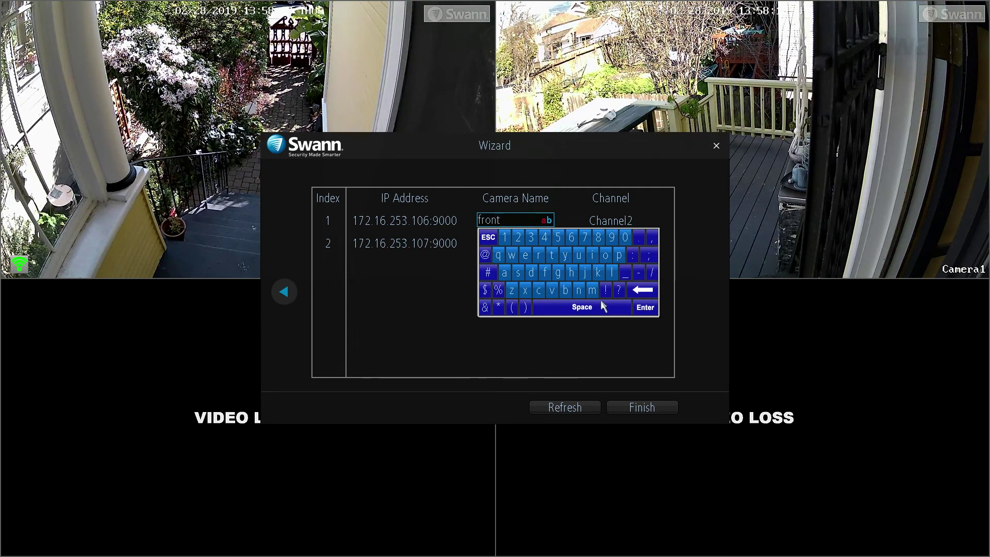
{"action": "left_click", "coordinate": [645, 308]}
Rename Camera 1 (Channel1) to 'rear' and finish the setup wizard.
{"action": "left_click", "coordinate": [531, 243]}
{"action": "left_click", "coordinate": [642, 313]}
{"action": "left_click", "coordinate": [642, 313]}
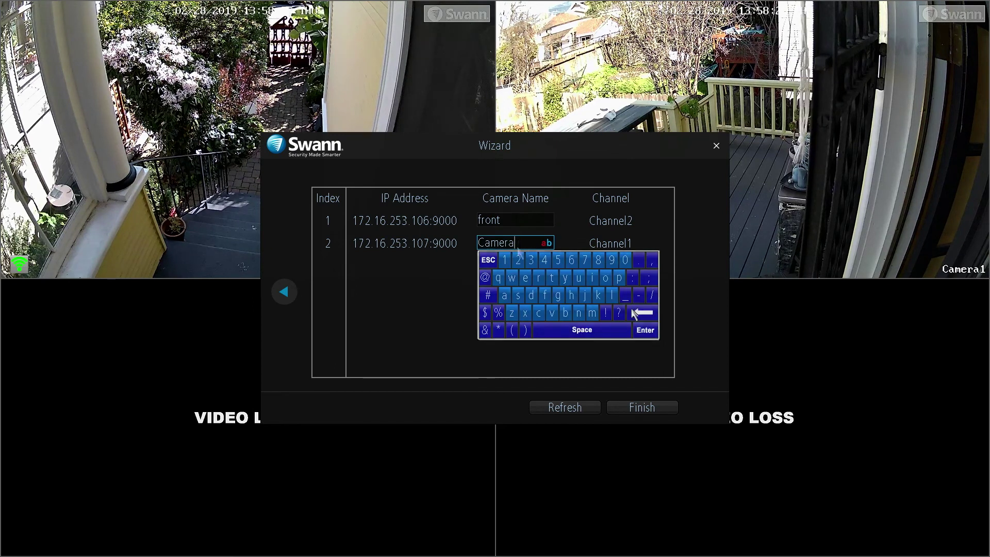
{"action": "left_click", "coordinate": [641, 313]}
{"action": "left_click", "coordinate": [642, 313]}
{"action": "left_click", "coordinate": [643, 313]}
{"action": "left_click", "coordinate": [642, 313]}
{"action": "left_click", "coordinate": [642, 313]}
{"action": "left_click", "coordinate": [643, 313]}
{"action": "left_click", "coordinate": [536, 277]}
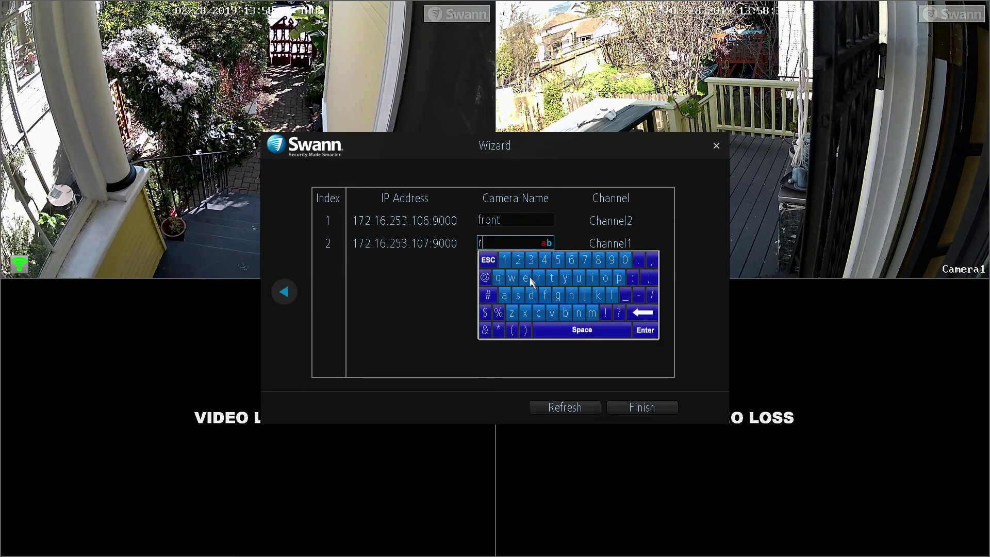
{"action": "left_click", "coordinate": [504, 295]}
{"action": "left_click", "coordinate": [651, 332]}
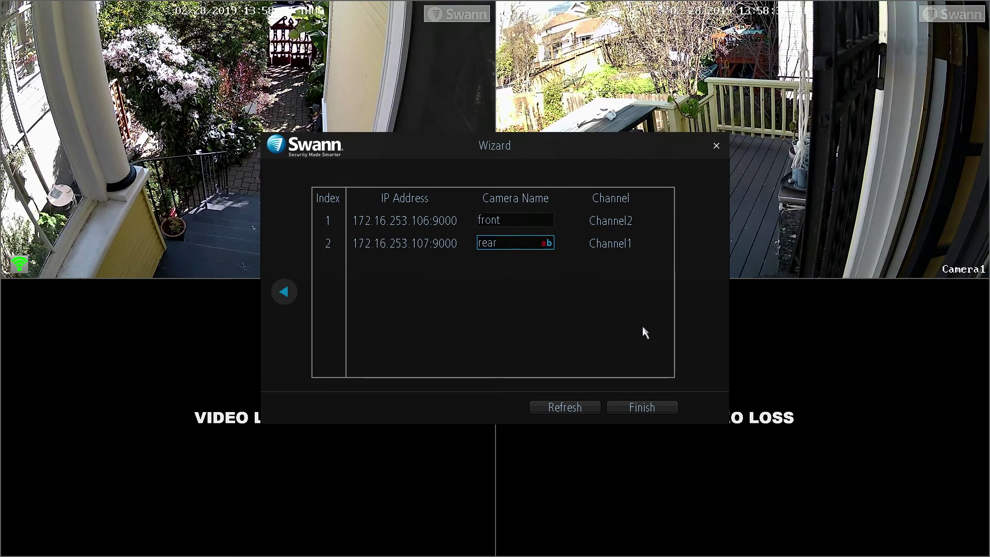
{"action": "left_click", "coordinate": [645, 409]}
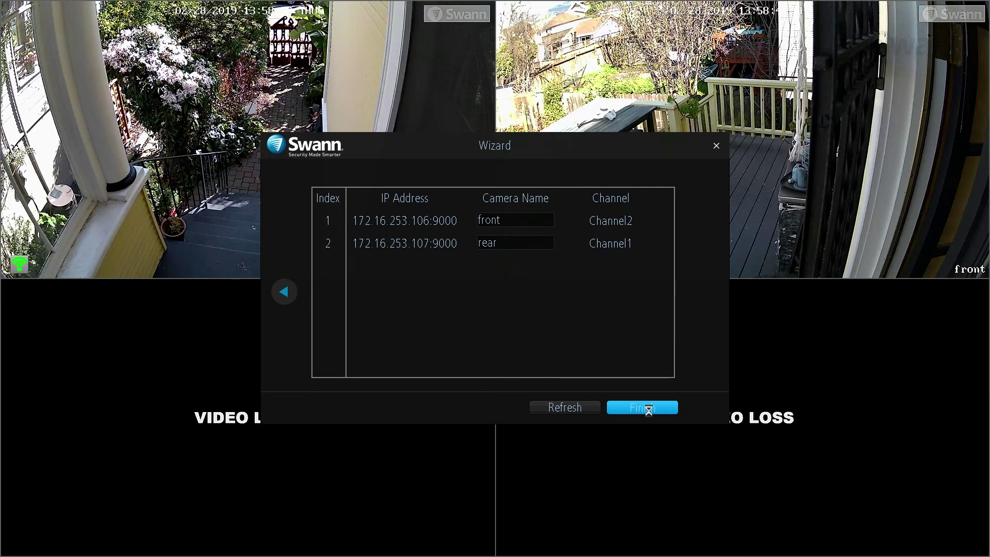